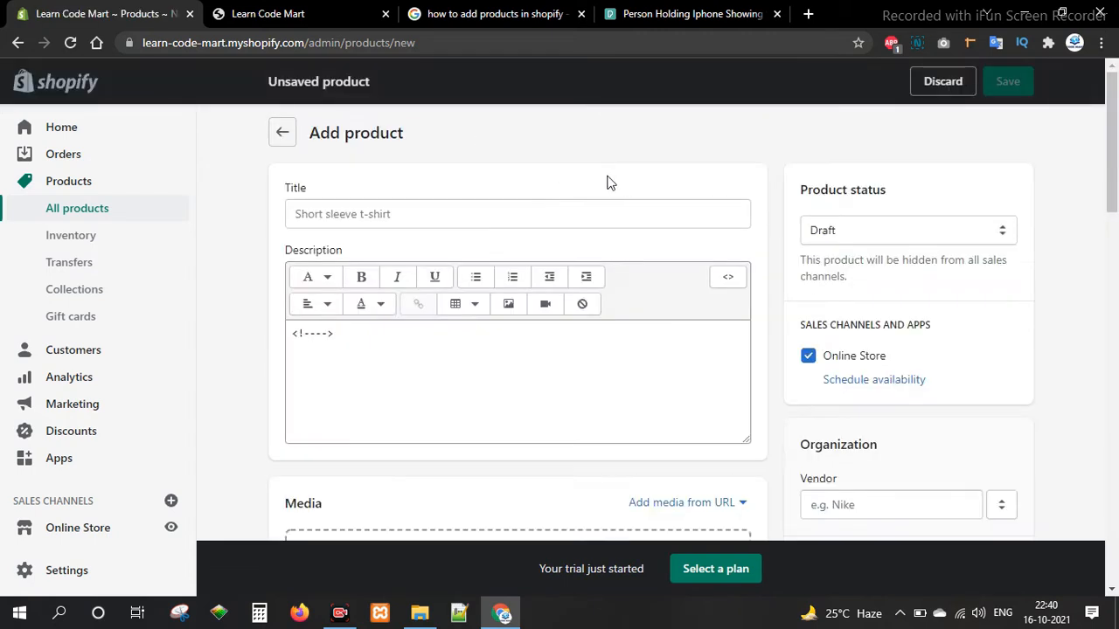
Title the new product "Test Product".
left_click(375, 220)
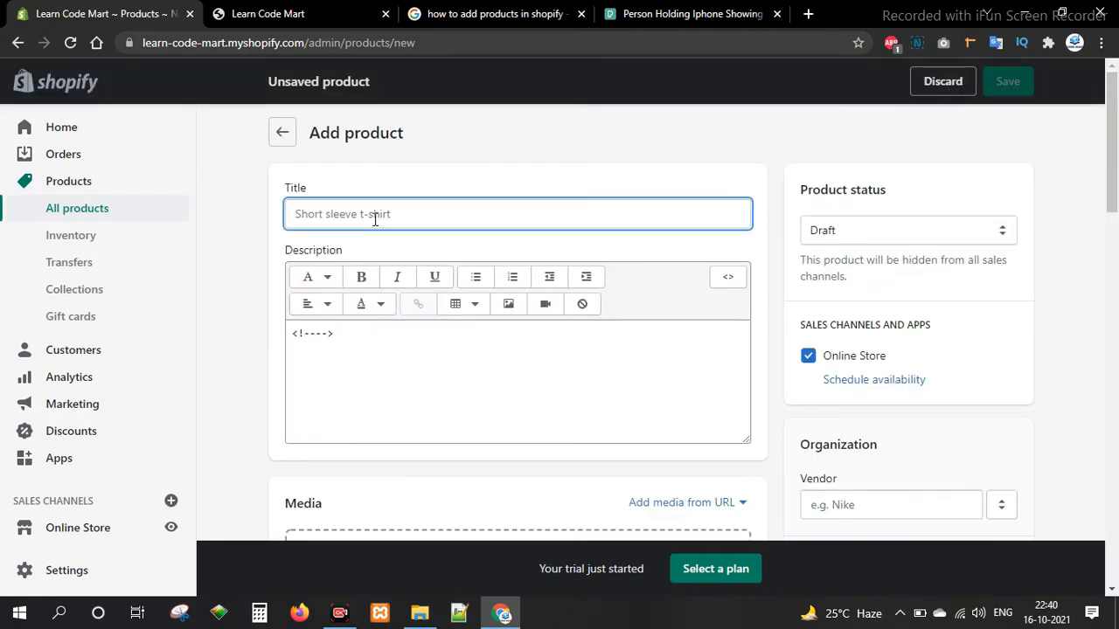
type("Test Product")
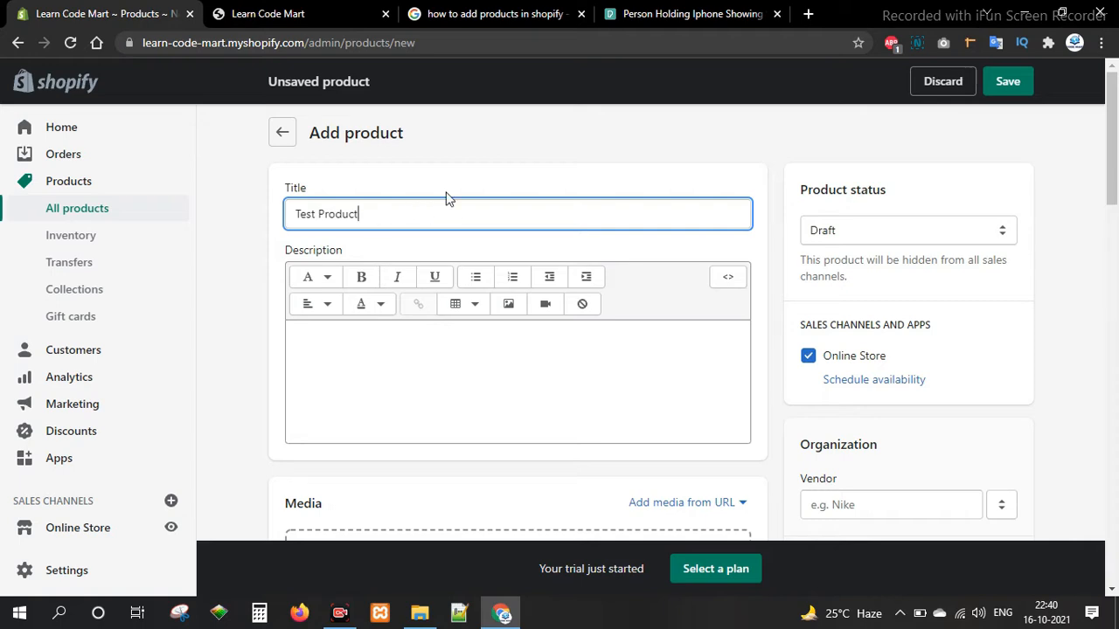
scroll(446, 199, "down", 2)
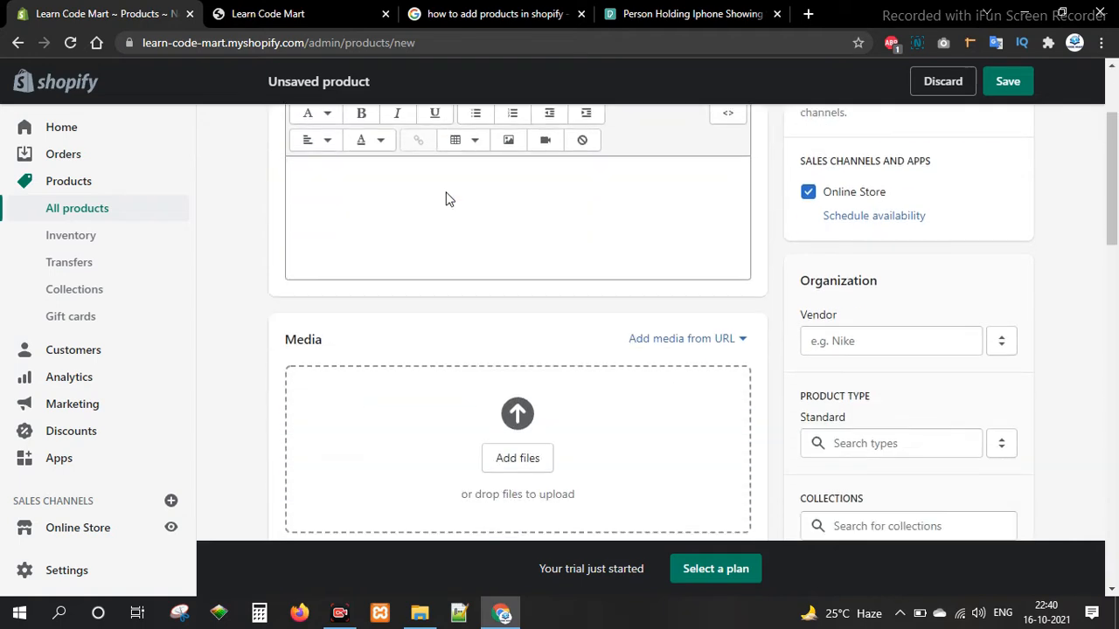
Search the web for lorem ipsum in a new tab and copy the "What is Lorem Ipsum?" paragraph from lipsum.com.
left_click(808, 13)
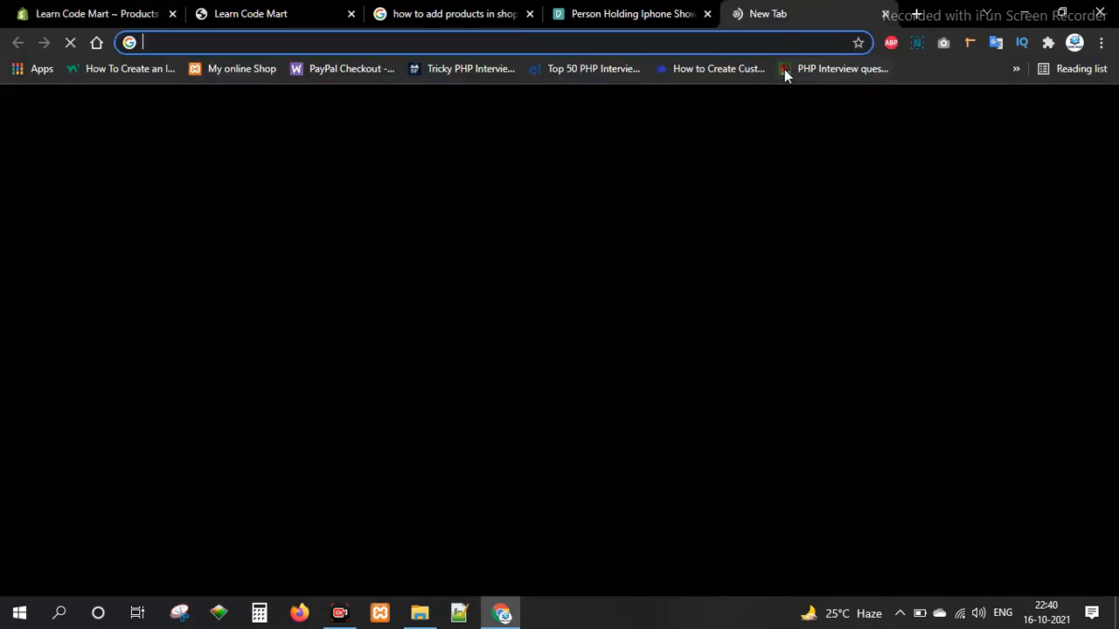
type("lore")
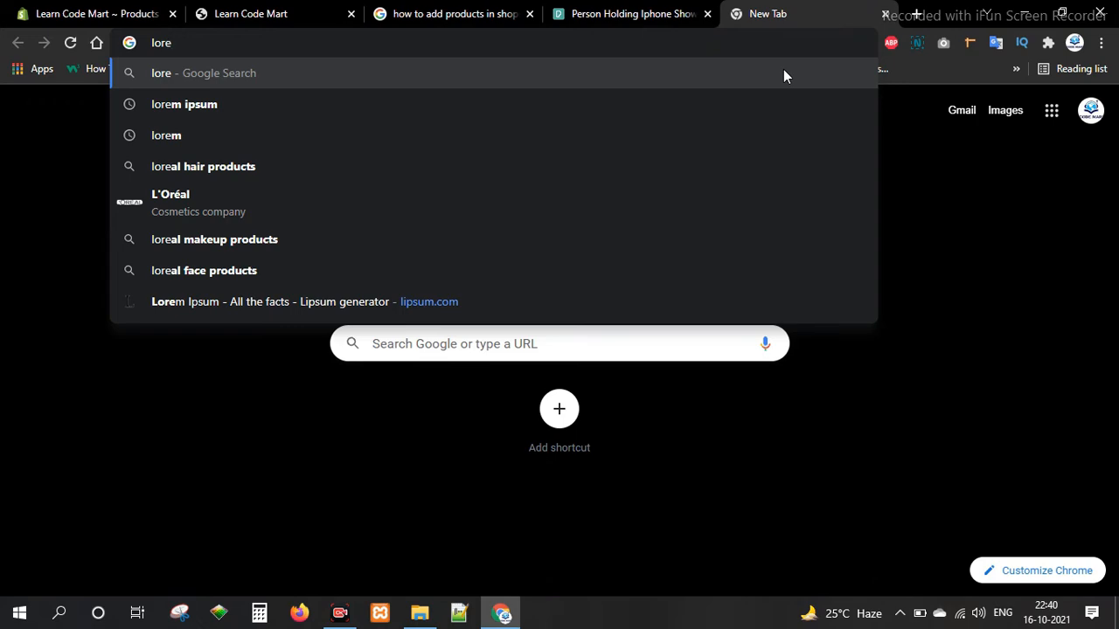
key("Down")
key("Return")
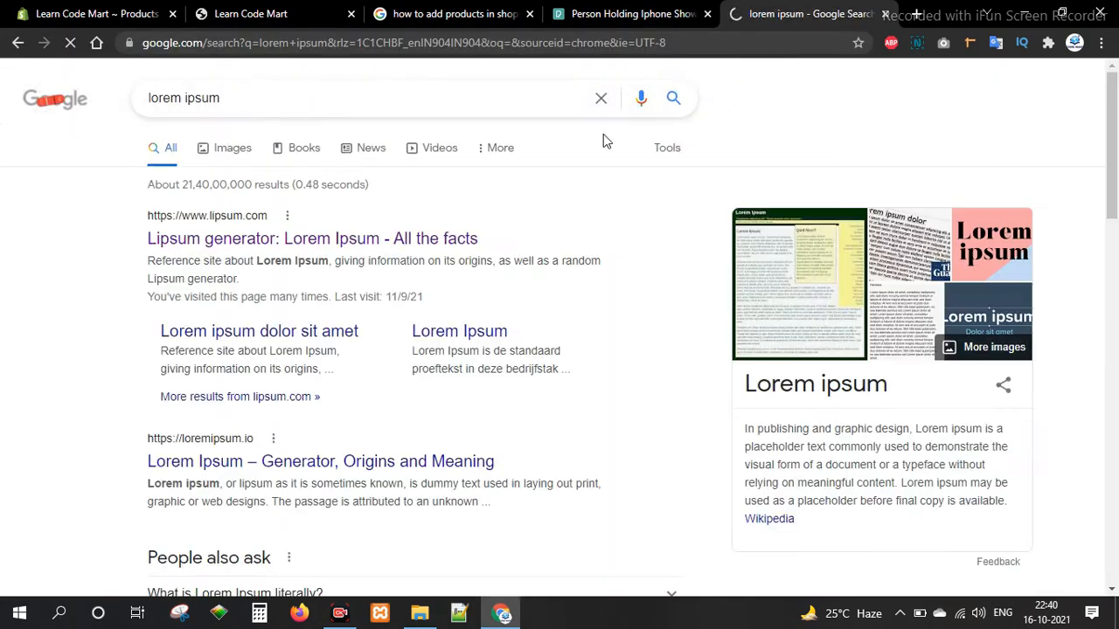
left_click(340, 245)
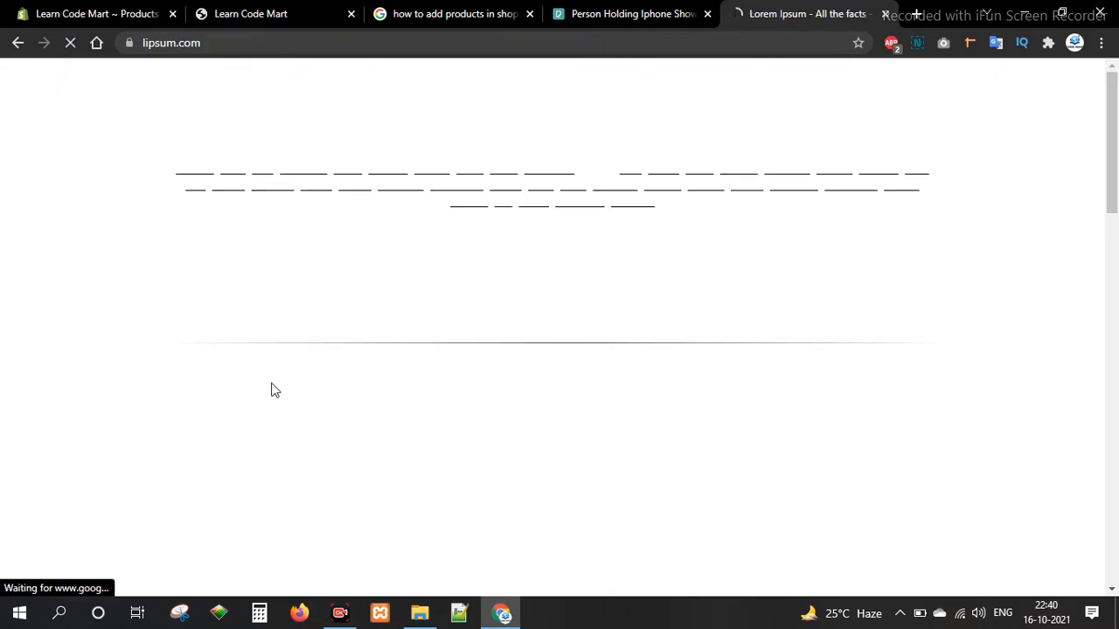
triple_click(312, 425)
key("ctrl+c")
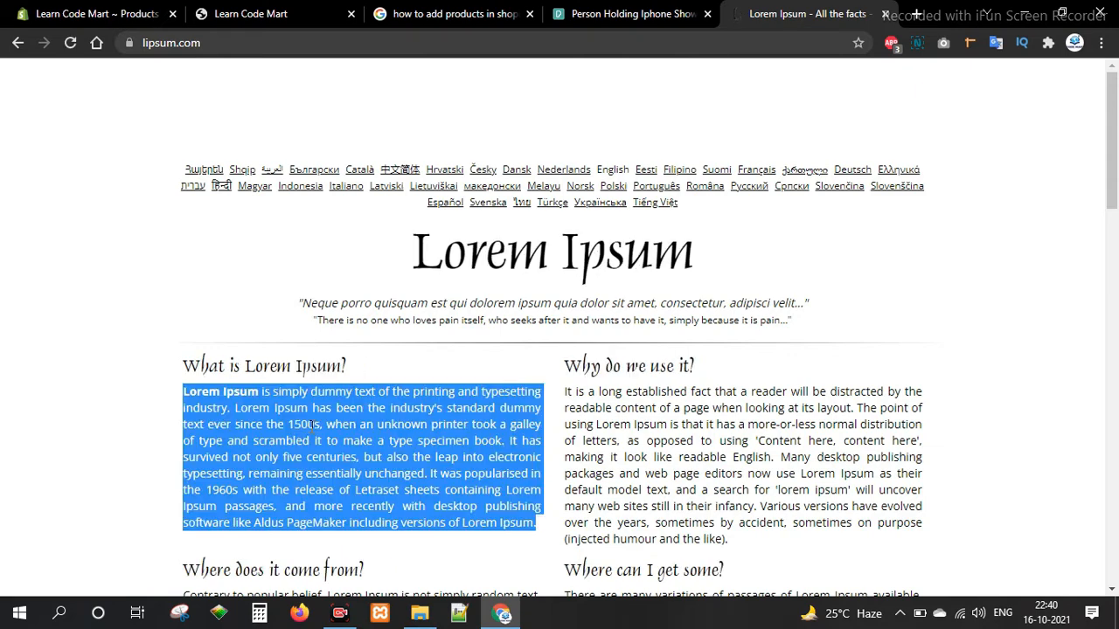
Return to the new product page and paste the copied Lorem Ipsum paragraph into the product description.
left_click(337, 11)
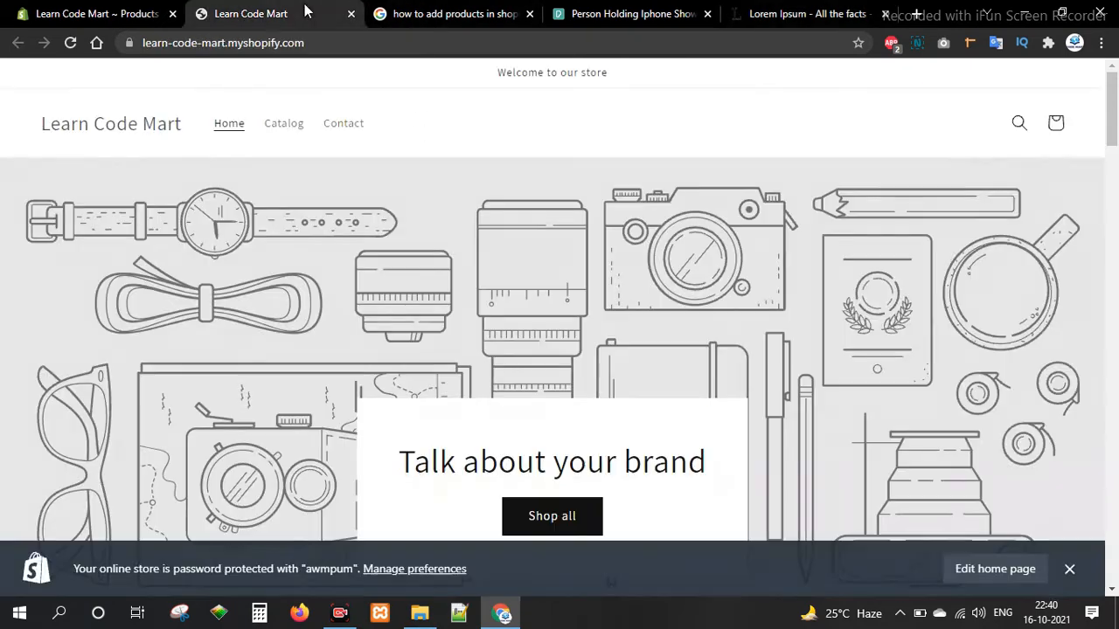
left_click(414, 11)
left_click(146, 9)
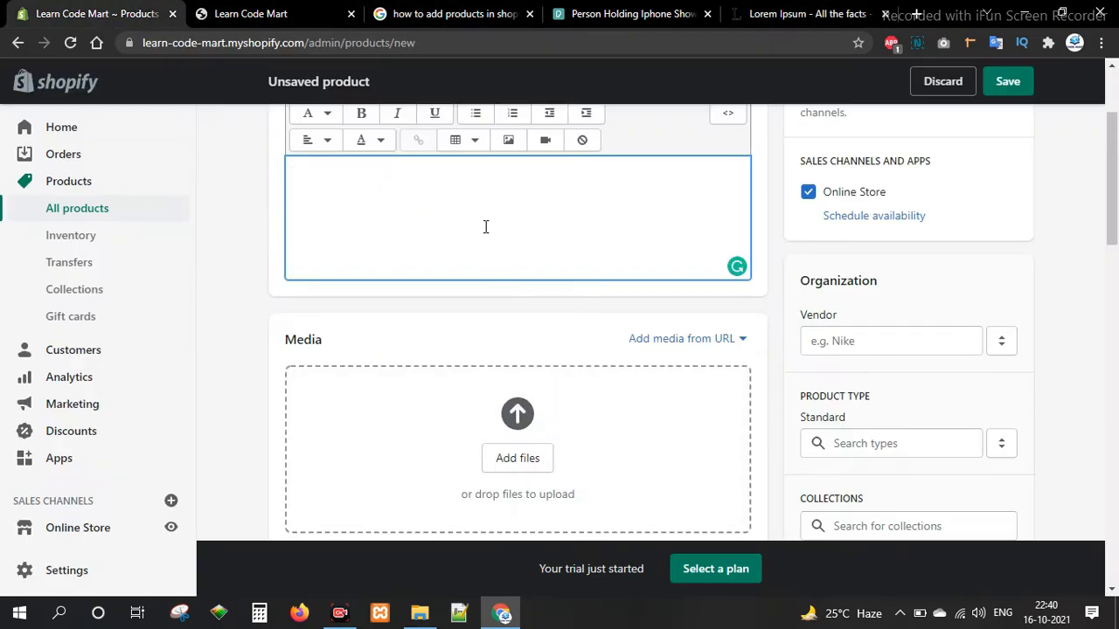
key("ctrl+v")
scroll(486, 227, "up", 2)
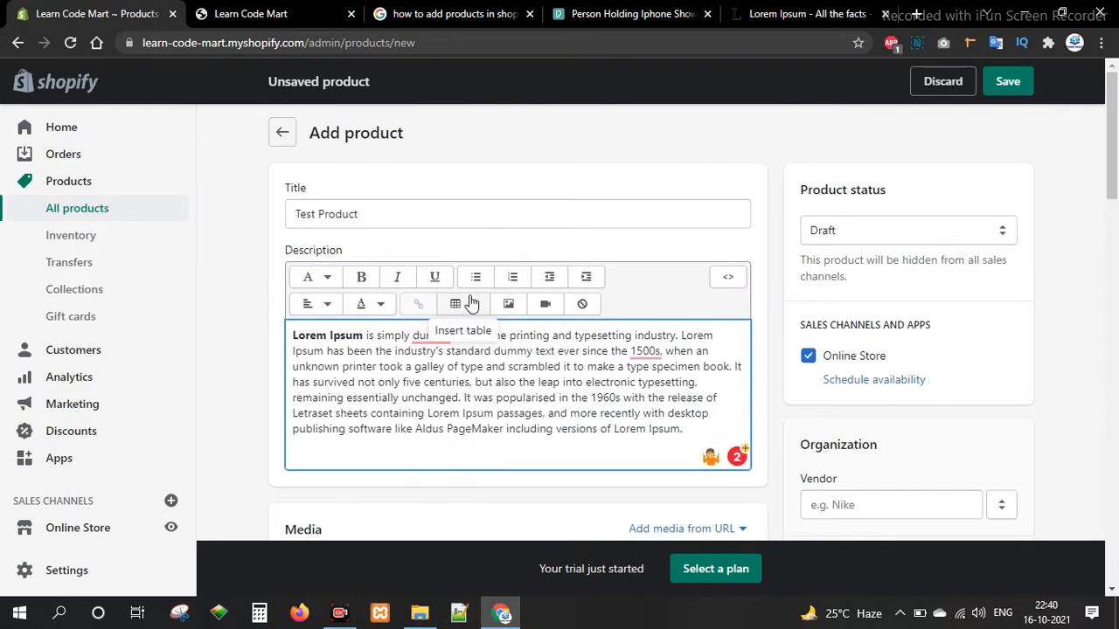
Underline "has survived not only five centuries, but also the leap into electronic typesetting," in the description.
double_click(443, 382)
left_click(423, 385)
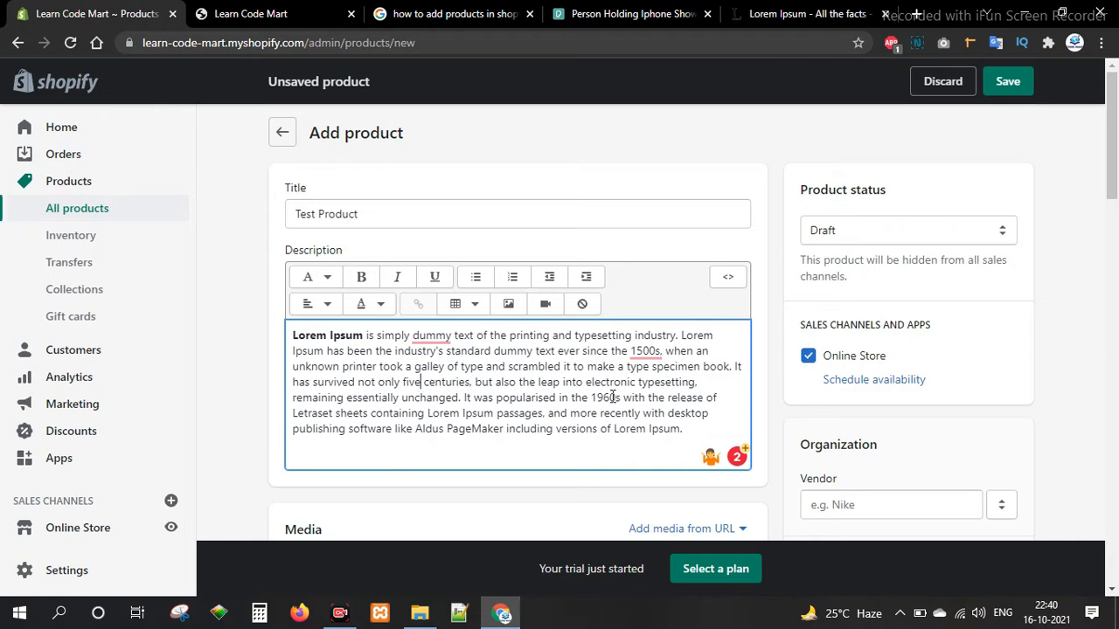
left_click_drag(710, 383, 278, 376)
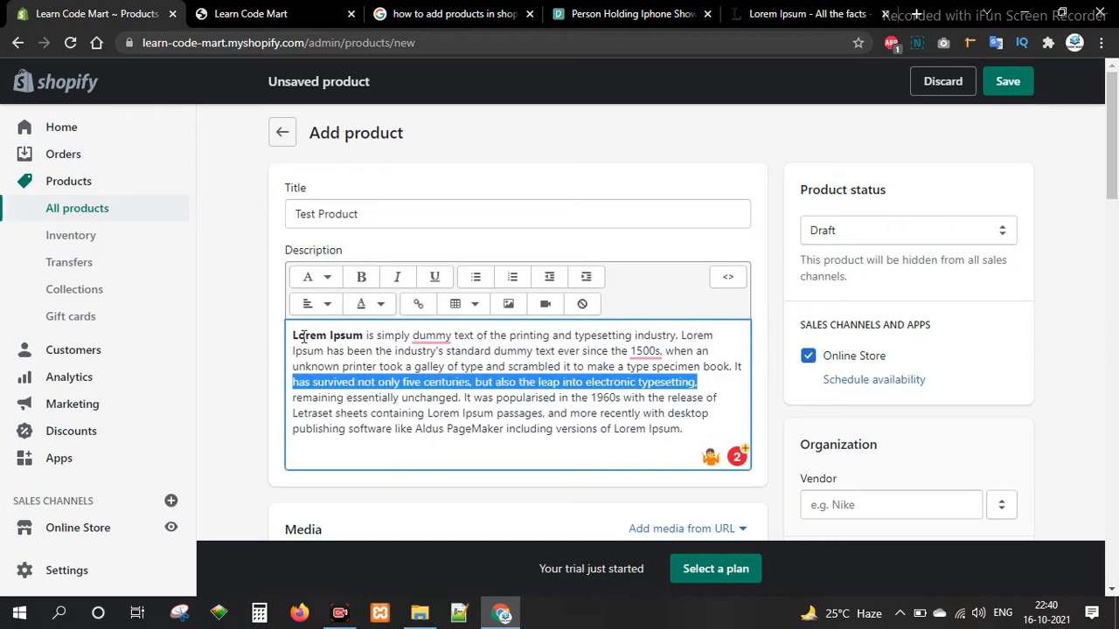
left_click(434, 278)
left_click(398, 412)
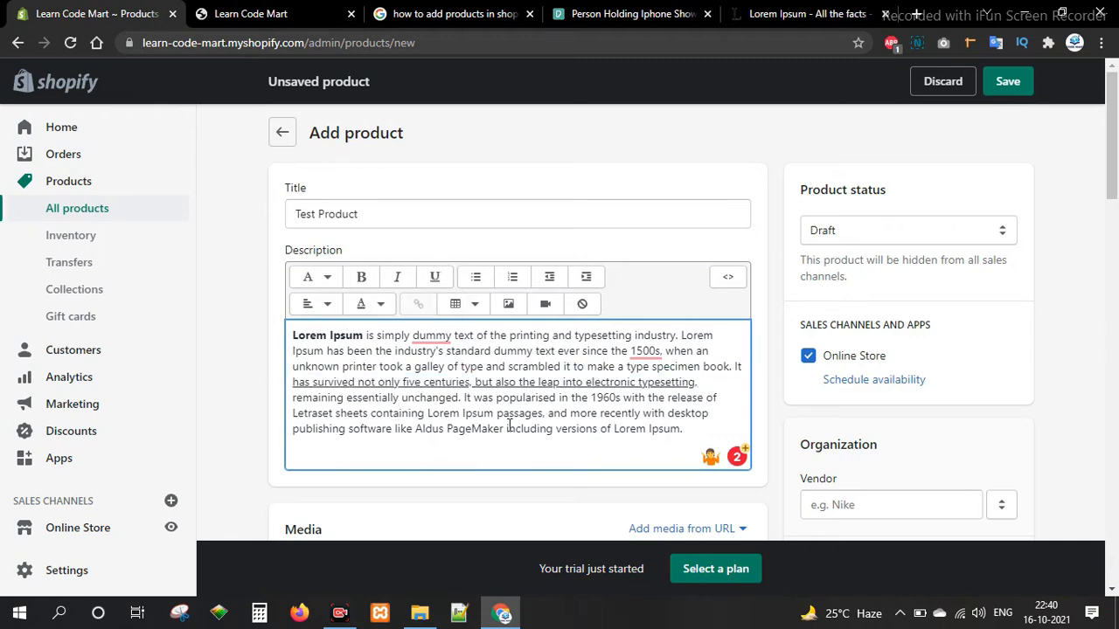
Make the final "Lorem Ipsum" of the description bold.
triple_click(509, 428)
left_click(510, 428)
left_click_drag(613, 428, 679, 433)
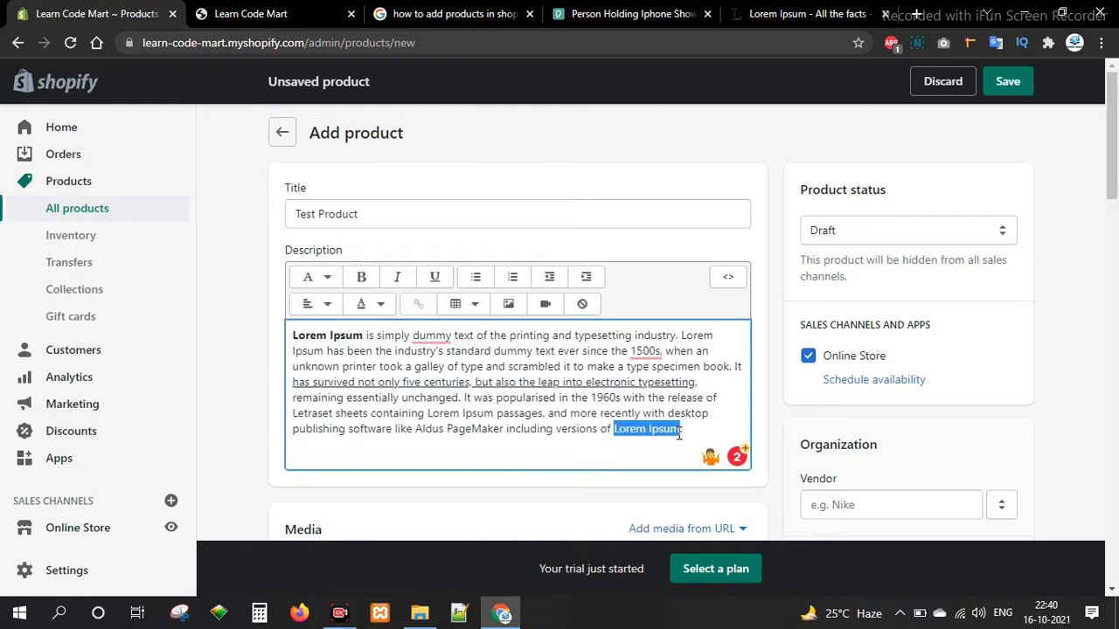
left_click(362, 277)
Try the Heading 2 format on the description text and return it to Paragraph.
left_click(316, 278)
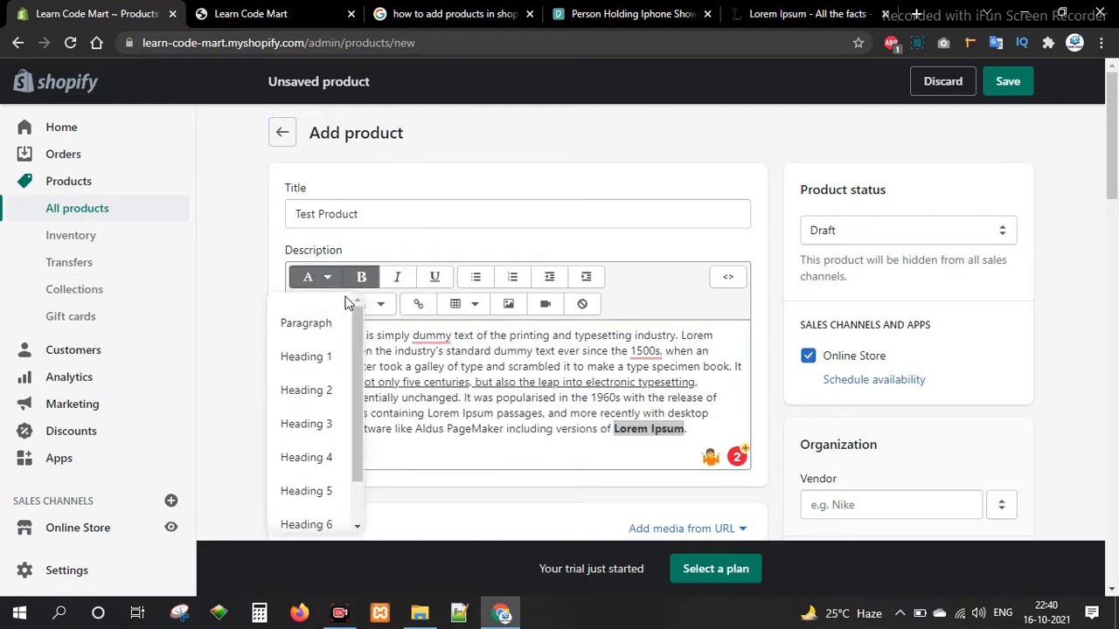
left_click(322, 390)
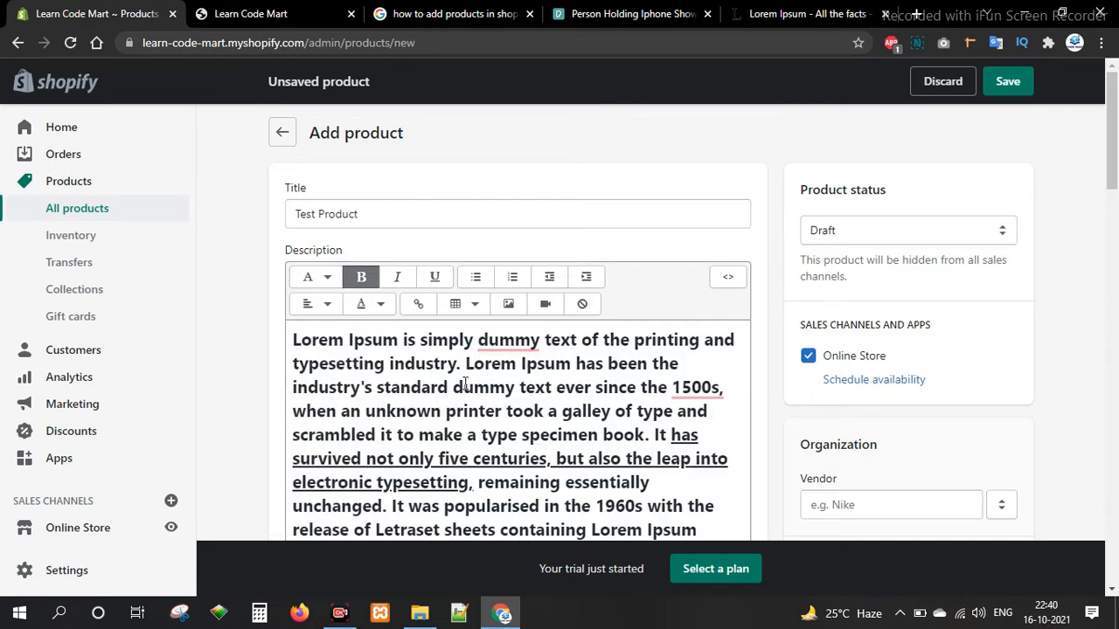
left_click(315, 277)
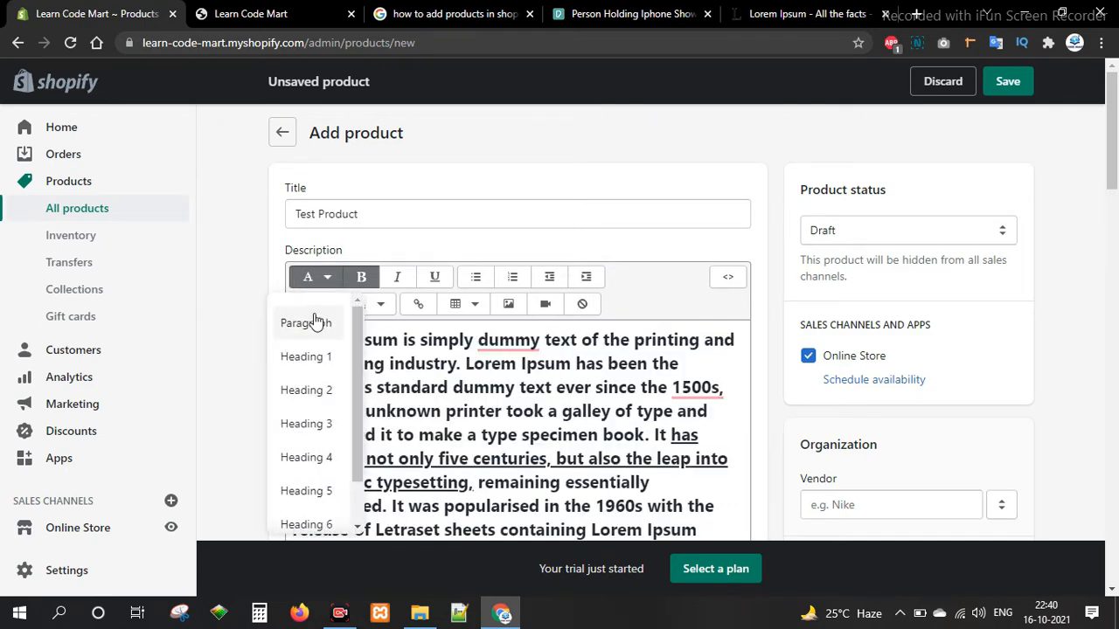
left_click(312, 321)
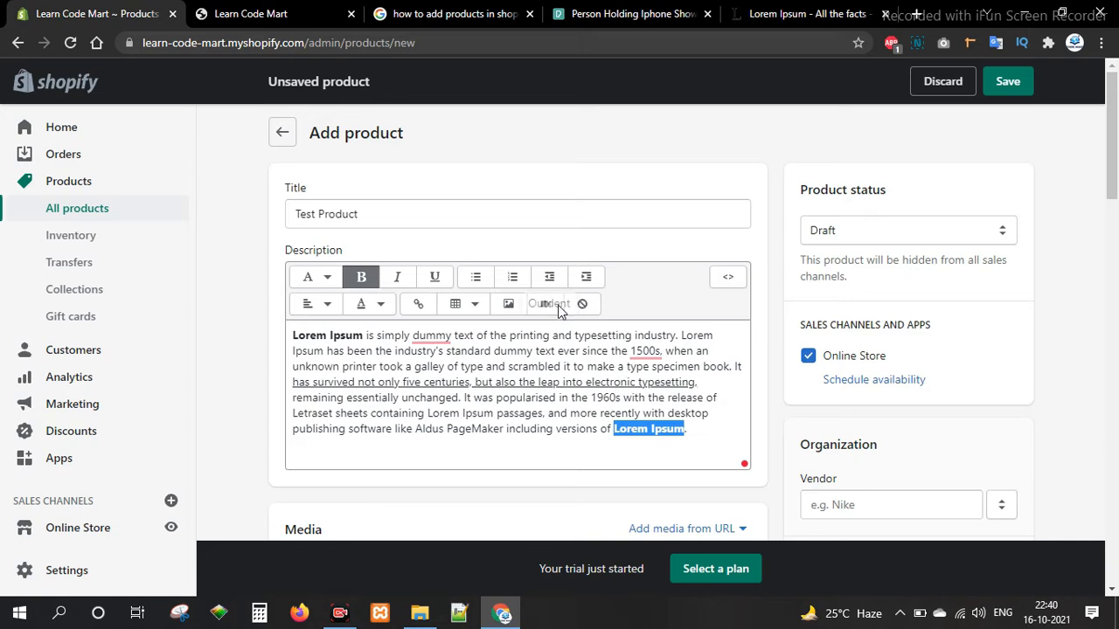
Upload the pexels JPG ending in 607812 from Downloads as an image for the description.
left_click(508, 303)
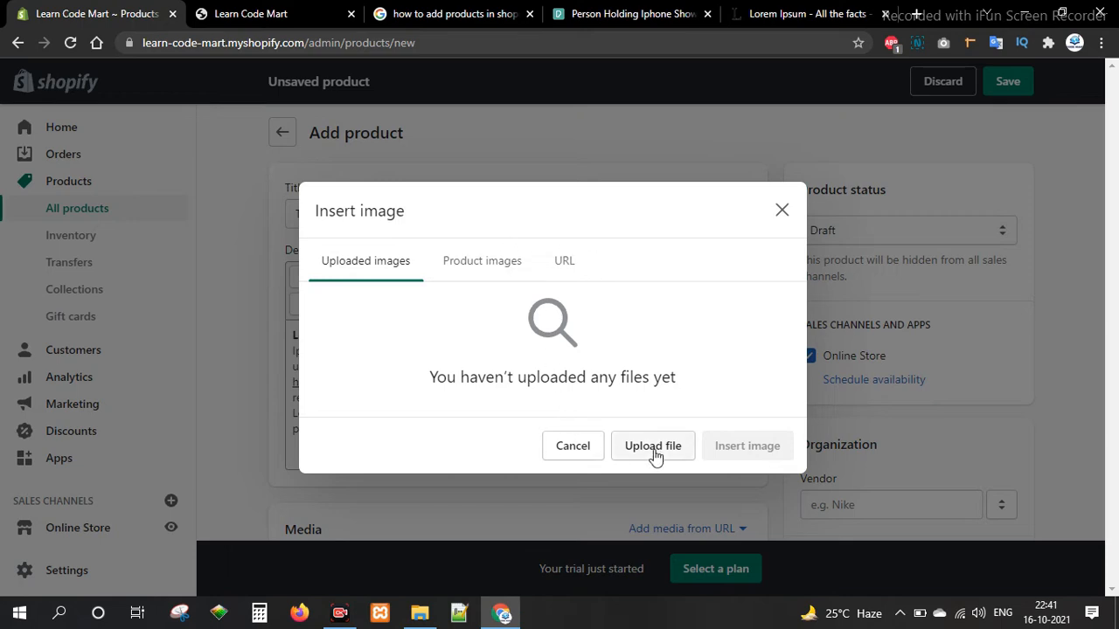
left_click(651, 448)
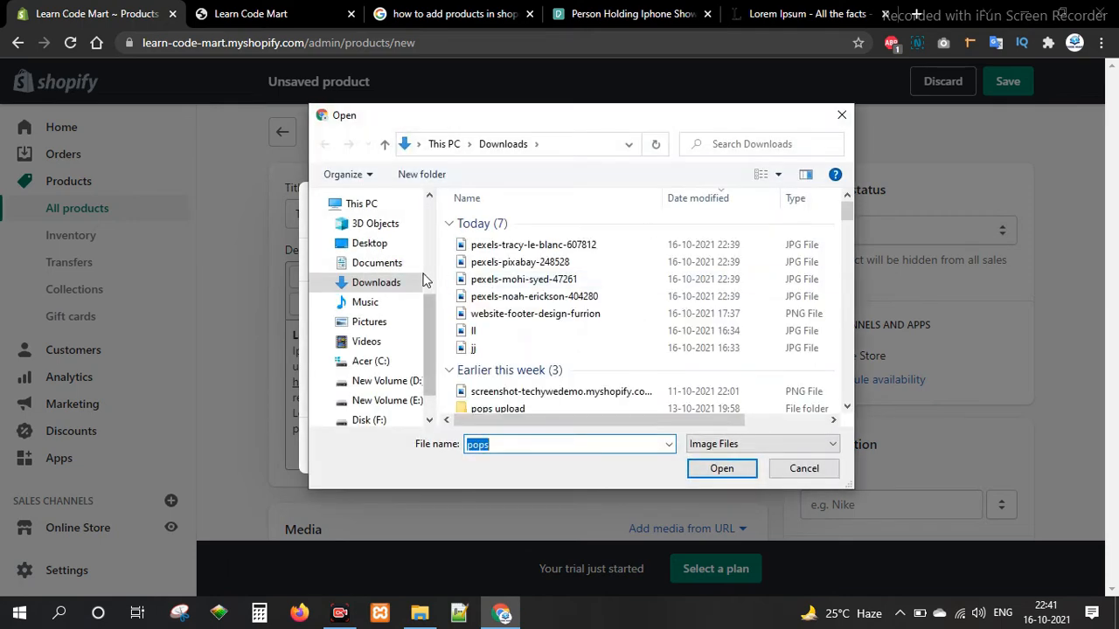
left_click(535, 246)
left_click(722, 471)
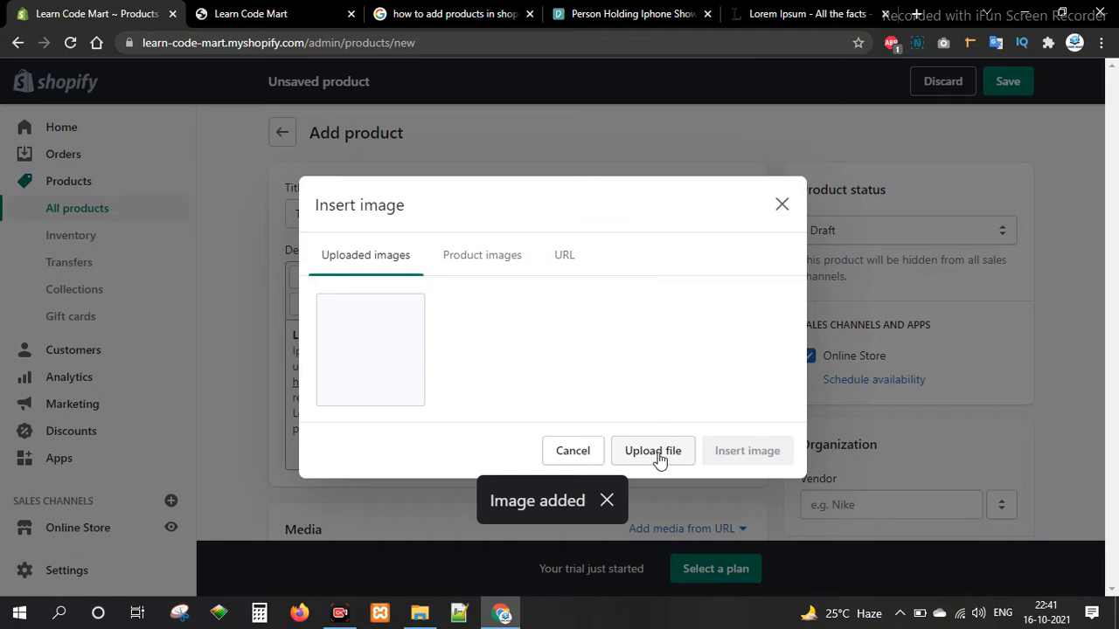
Insert the uploaded phone image into the description at Large (480x480) size with the alt text "alt".
left_click(405, 360)
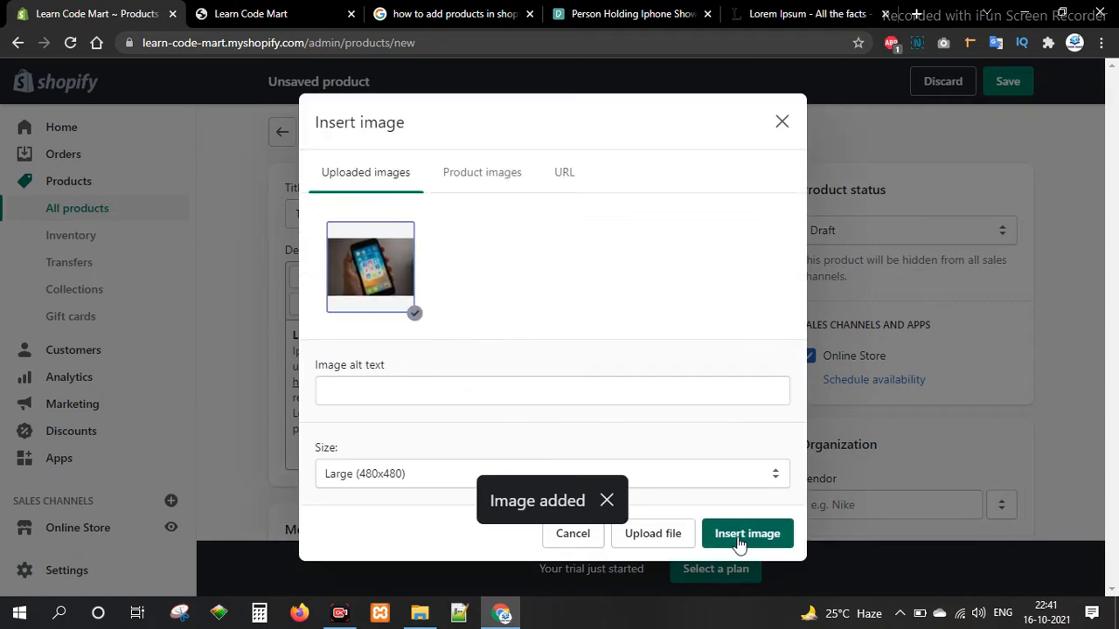
left_click(481, 397)
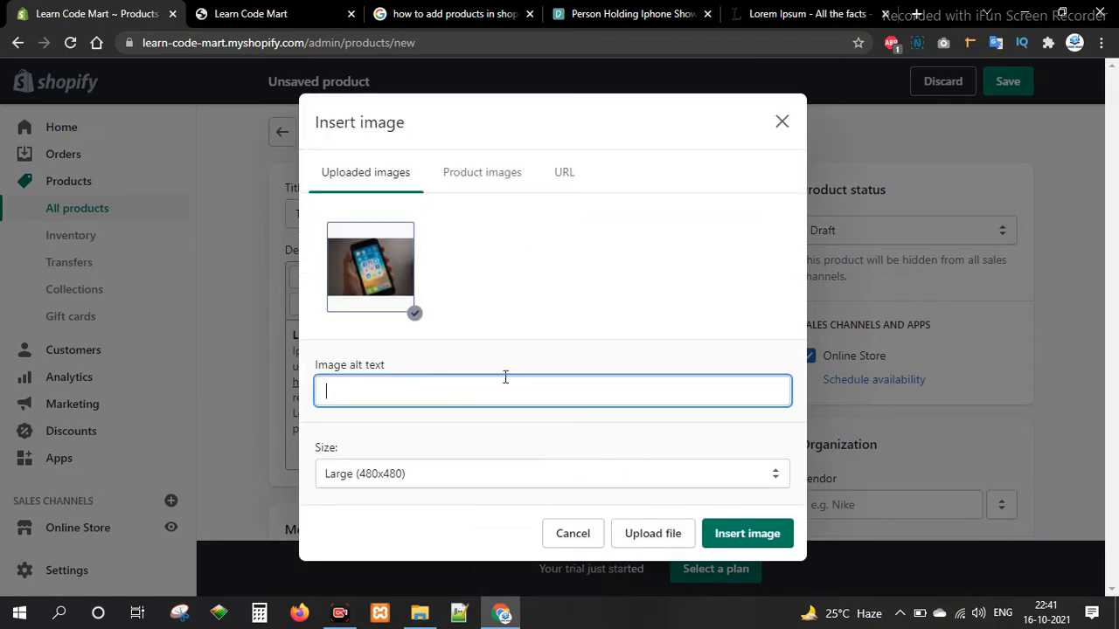
left_click(616, 462)
left_click(467, 531)
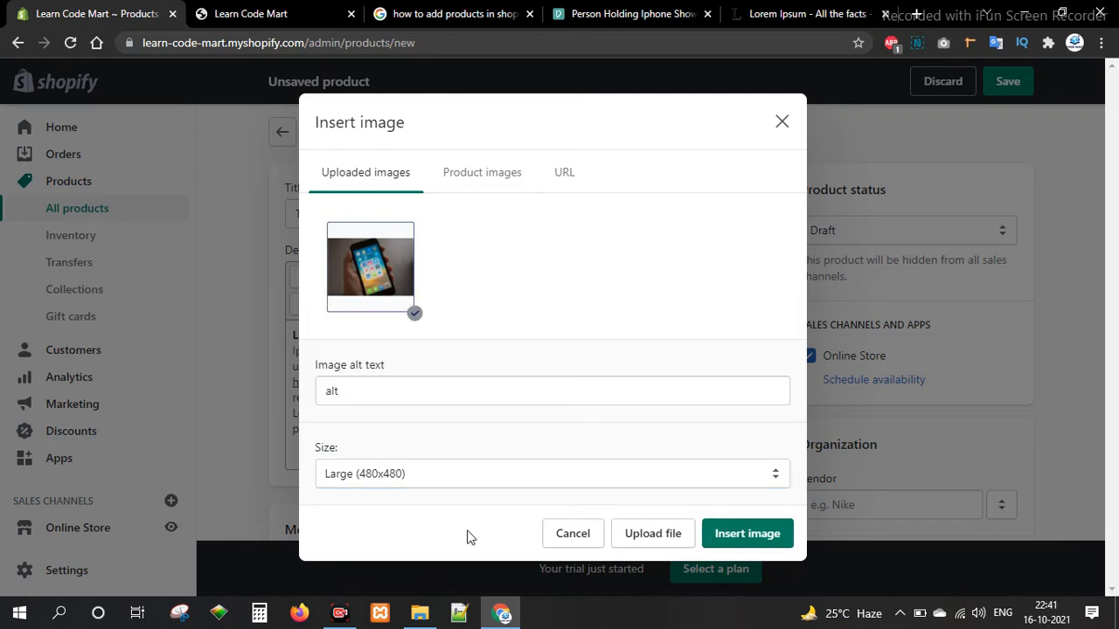
left_click(748, 533)
Upload the three pexels JPGs ending in 47261, 404280 and 248528 from Downloads to the product media.
scroll(529, 352, "down", 2)
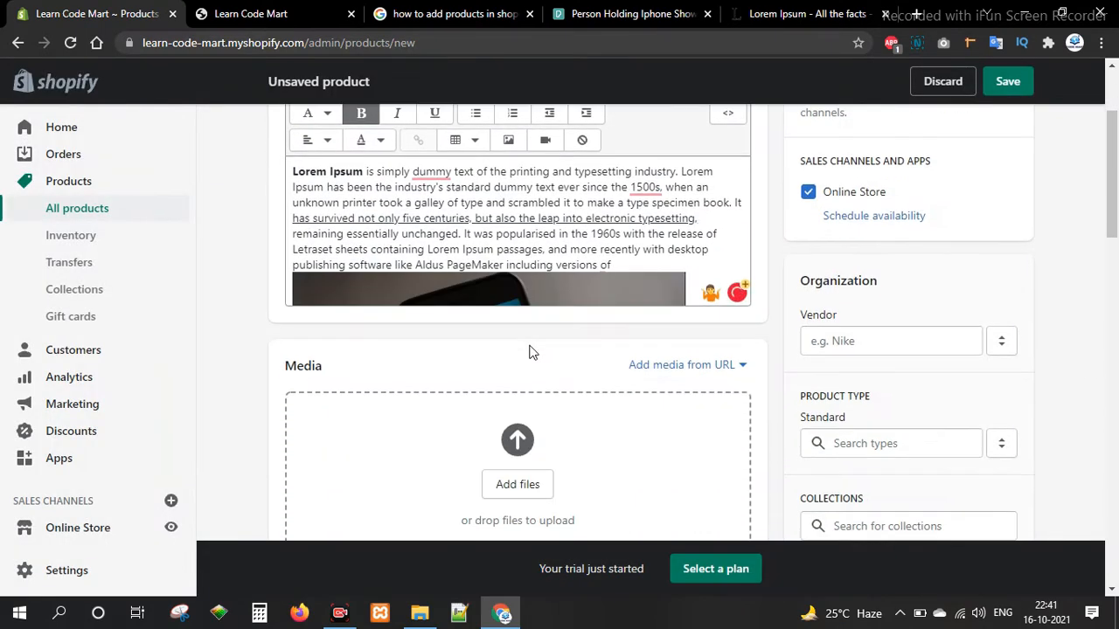
scroll(529, 351, "down", 3)
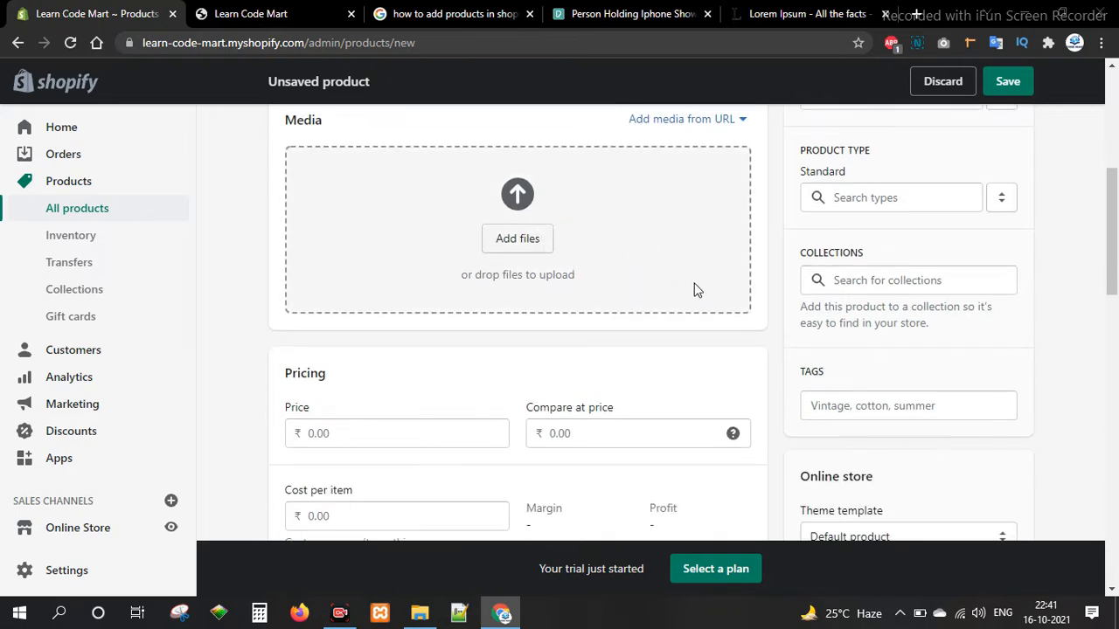
left_click(695, 290)
left_click(516, 279)
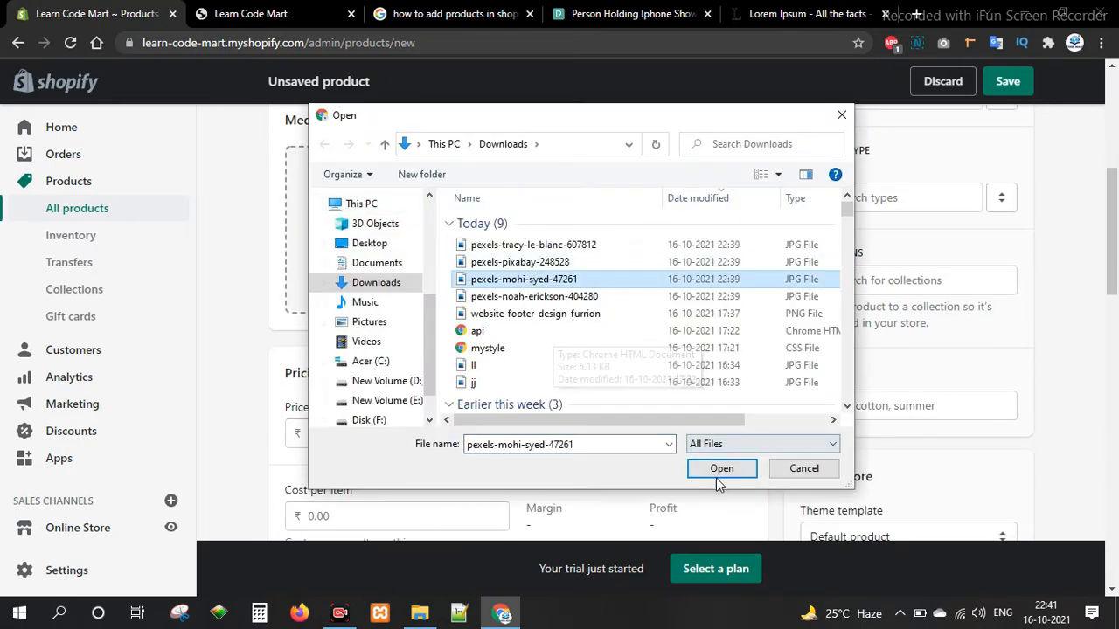
left_click(542, 296, "ctrl")
left_click(556, 265, "ctrl")
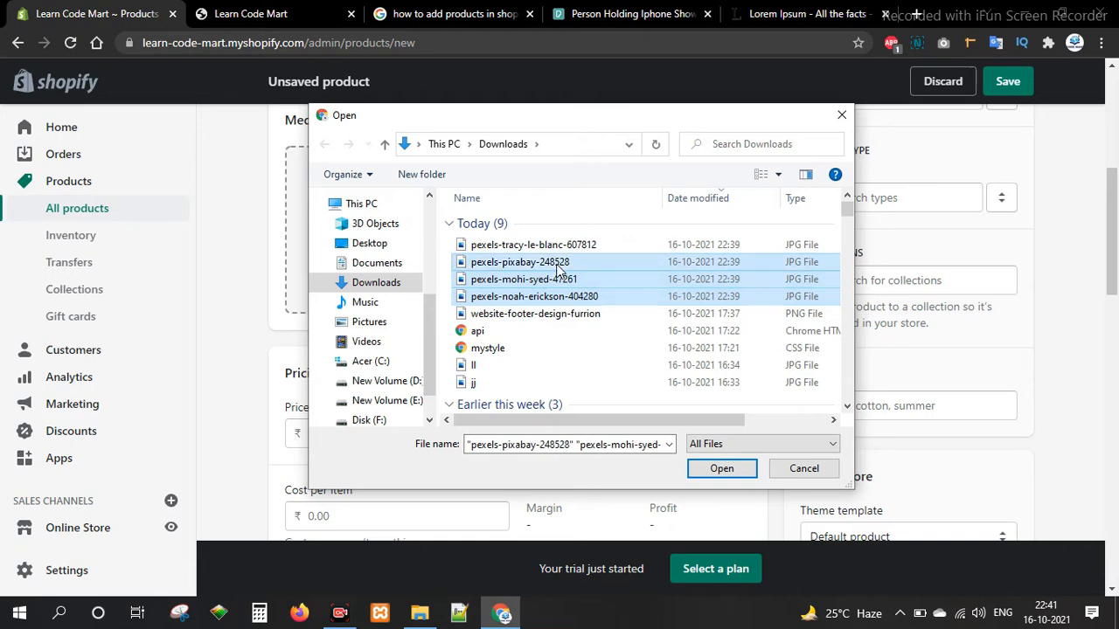
left_click(722, 468)
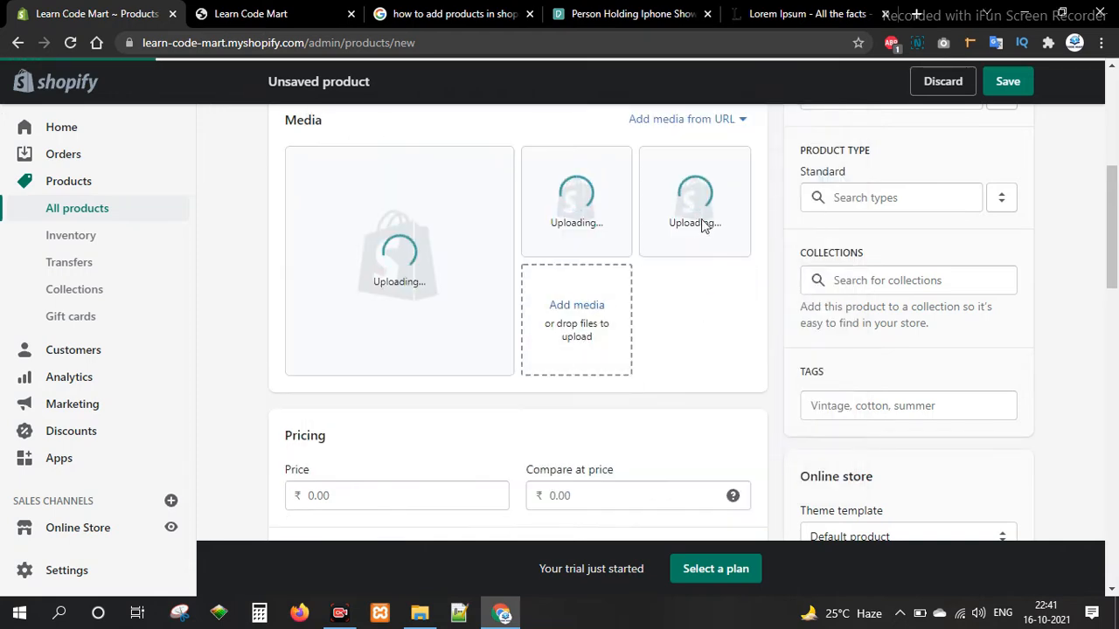
Set the product's price to 20 and its compare-at price to 10 rupees.
scroll(533, 350, "down", 1)
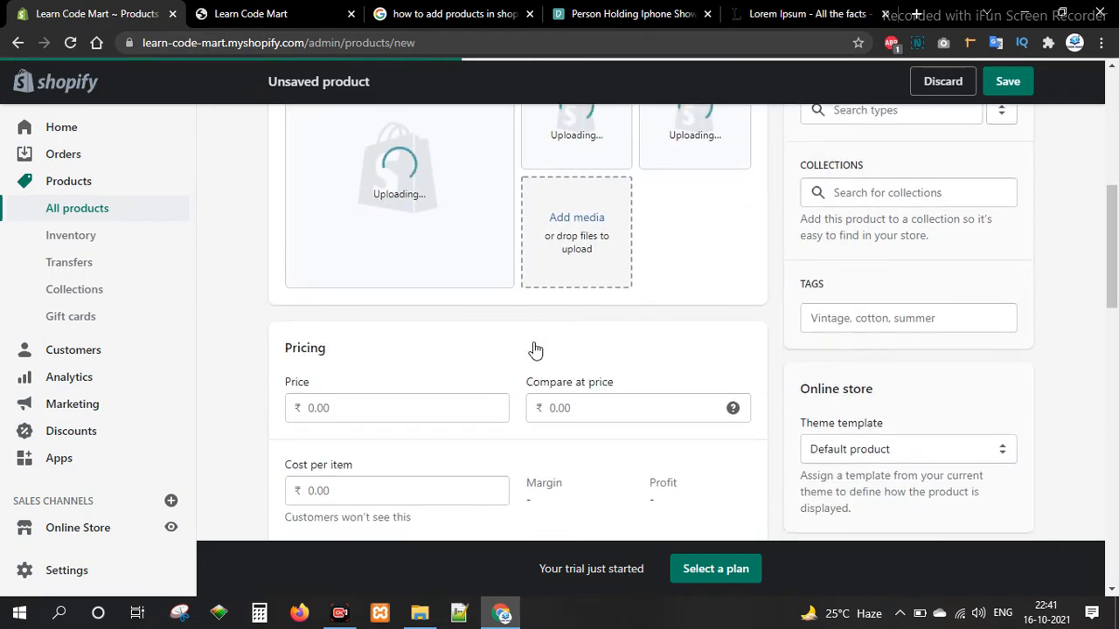
scroll(535, 349, "down", 1)
left_click(395, 325)
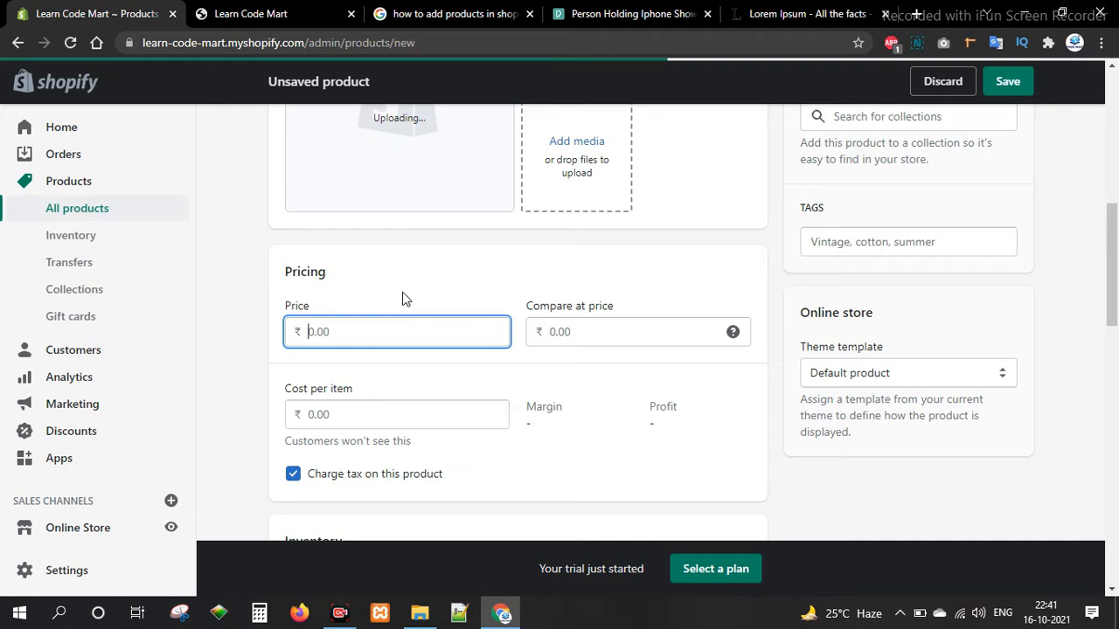
type("20")
left_click(589, 240)
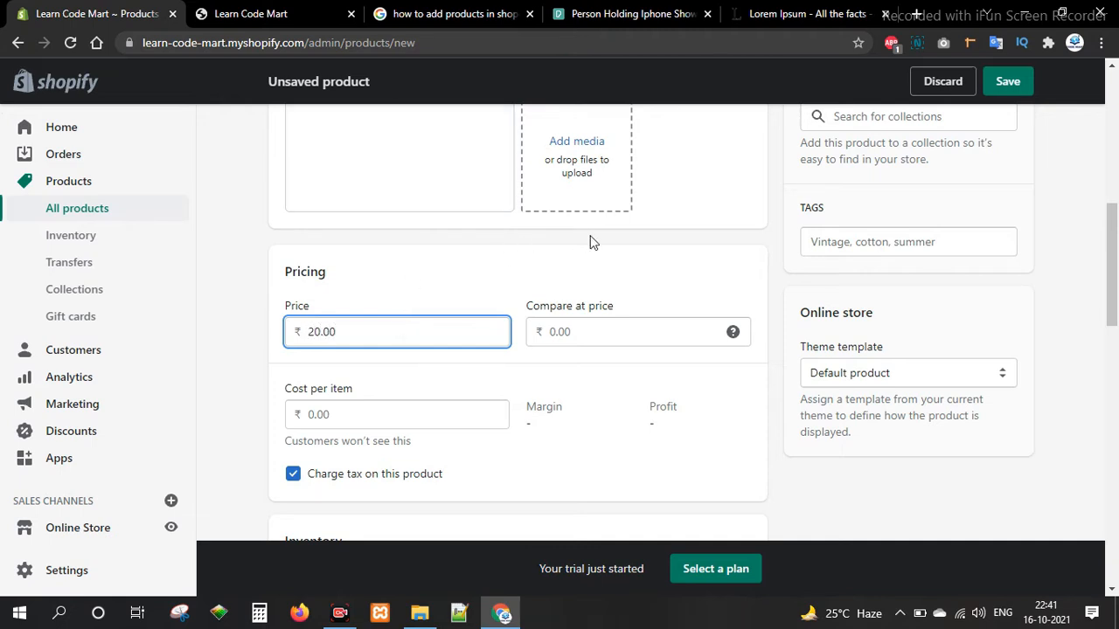
left_click(569, 331)
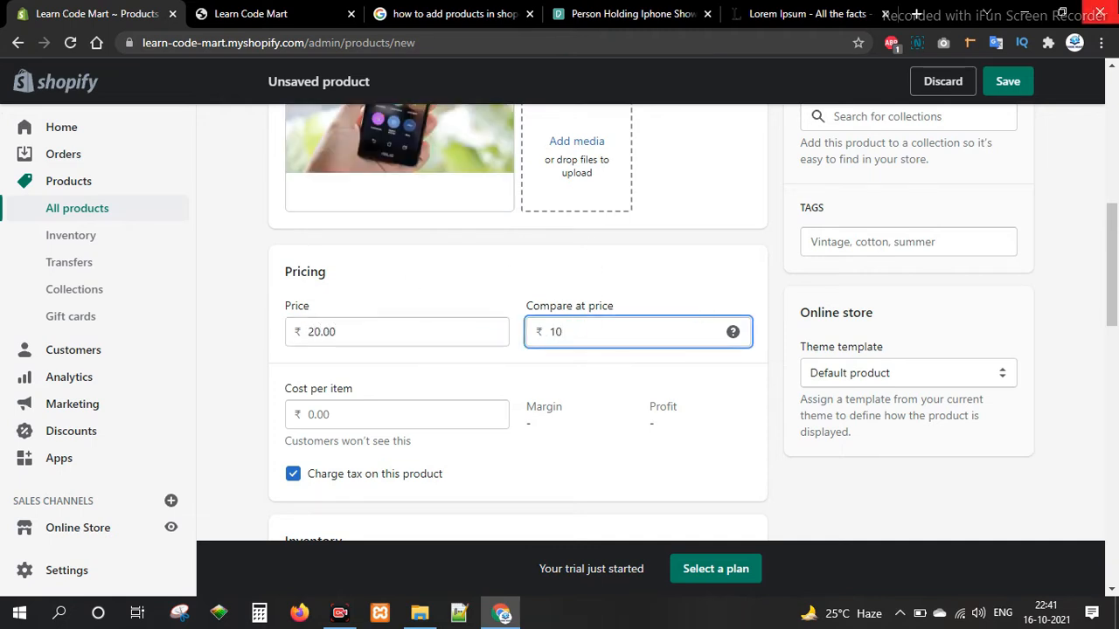
left_click(691, 249)
scroll(542, 314, "down", 3)
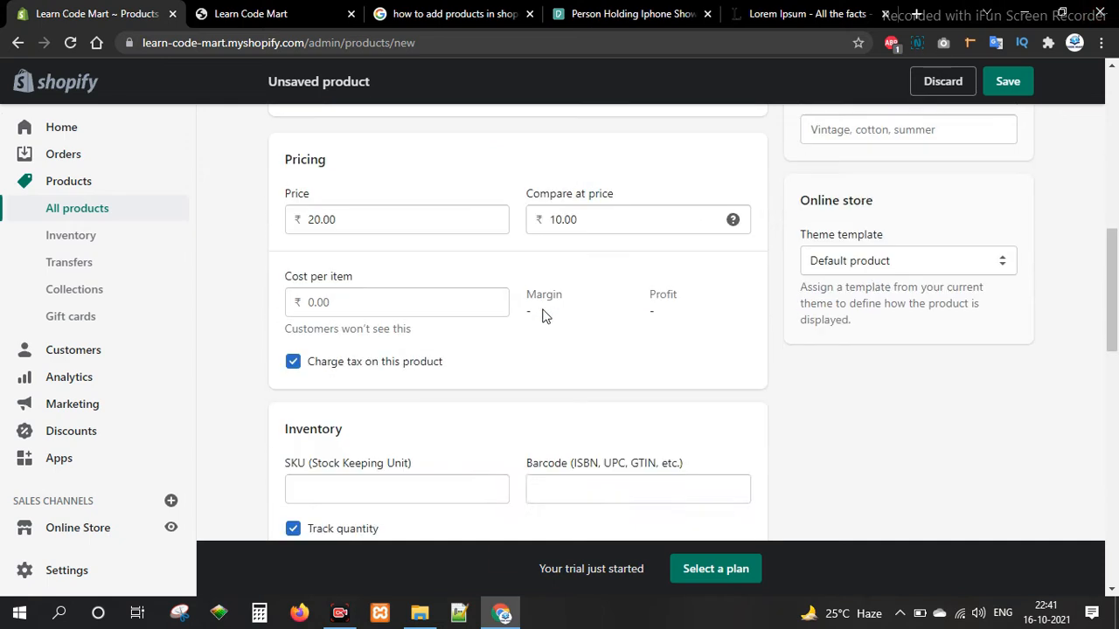
left_click(435, 343)
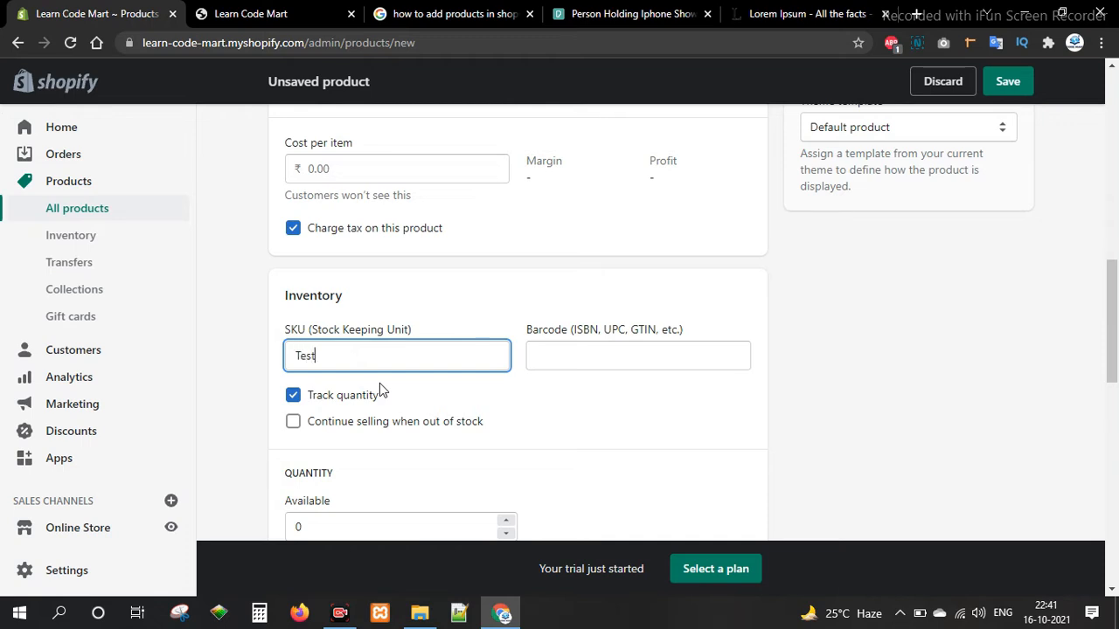
type("TestSku")
double_click(354, 364)
key("BackSpace")
Set the product's available inventory quantity to 5.
scroll(525, 311, "down", 3)
left_click(432, 283)
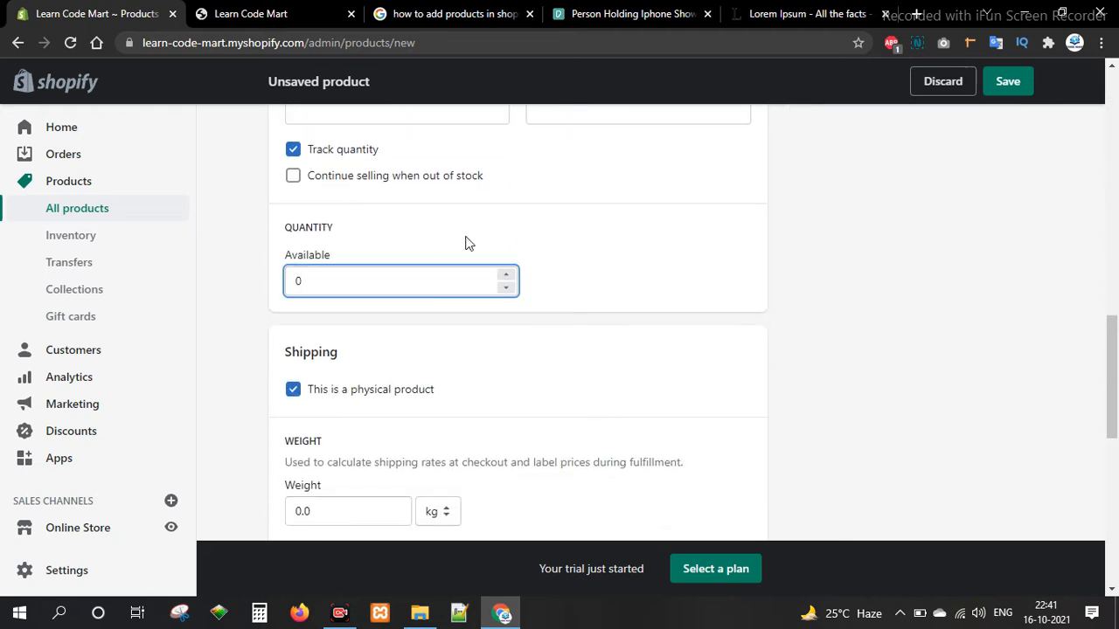
left_click(506, 274)
left_click(505, 274)
left_click(505, 274)
left_click(505, 274)
left_click(505, 275)
Set the product's shipping weight to 2.0 kg.
scroll(614, 347, "down", 2)
left_click_drag(341, 347, 285, 339)
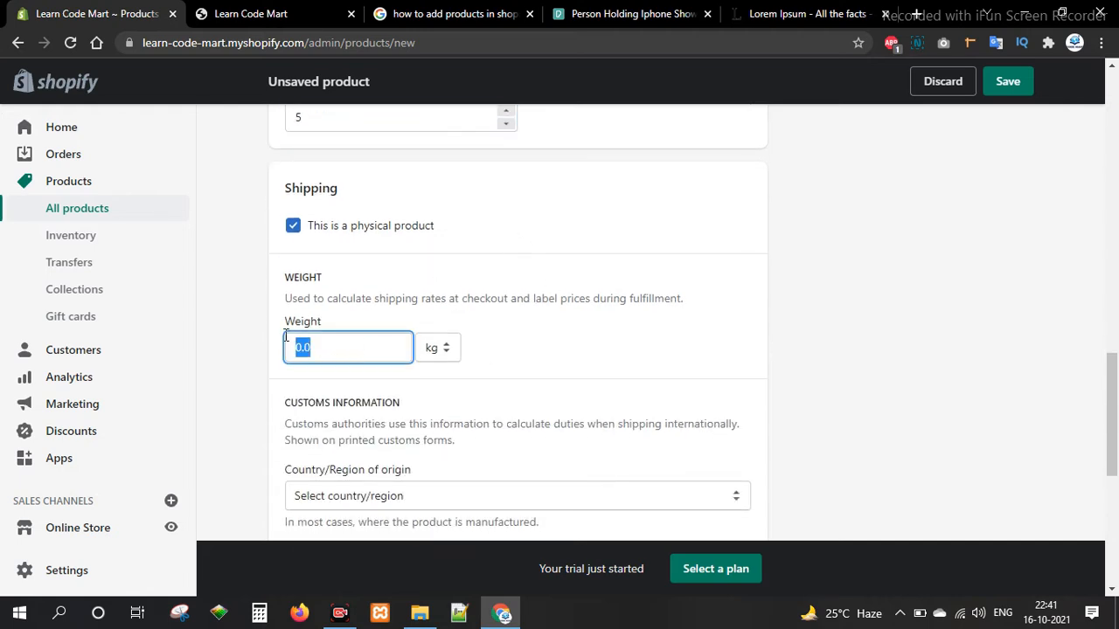
left_click(285, 336)
left_click(449, 349)
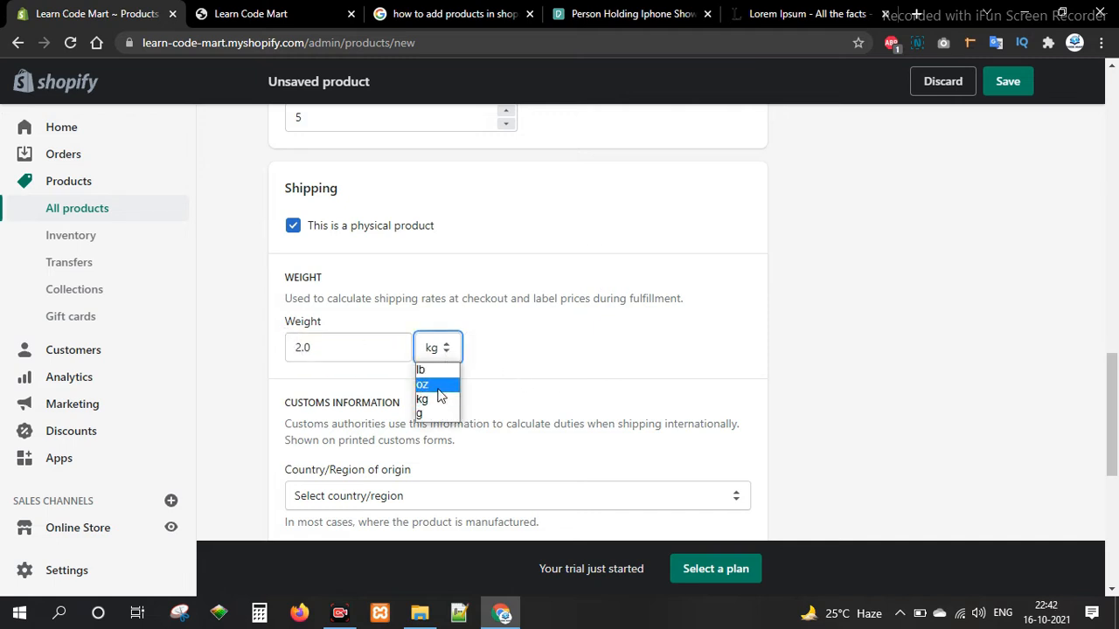
left_click(502, 354)
View the country/region of origin choices in the customs information without selecting one.
scroll(500, 372, "down", 4)
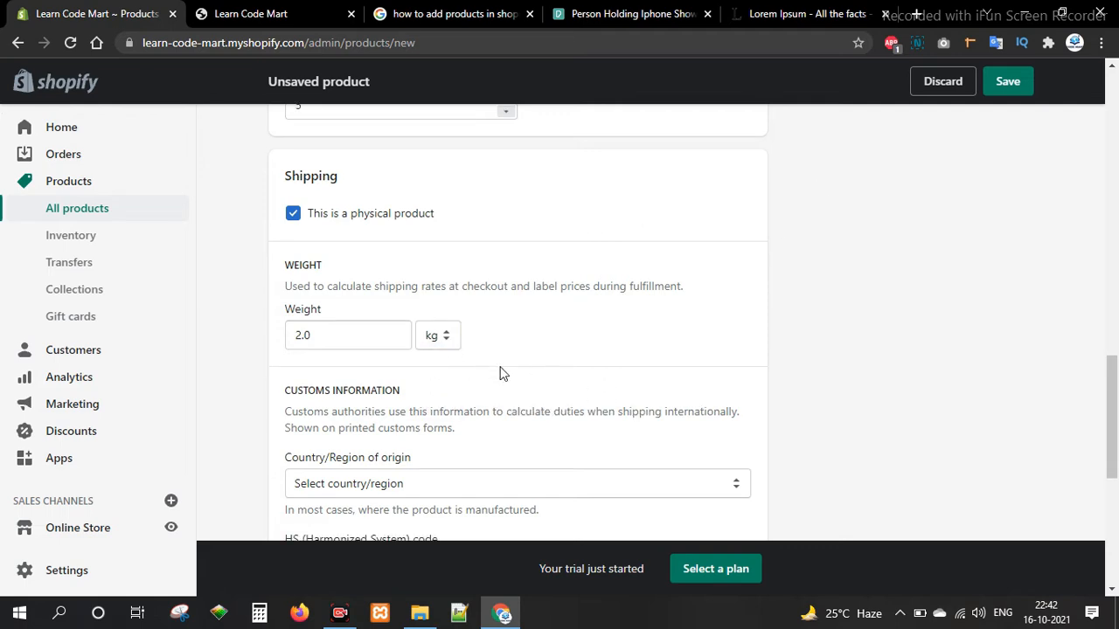
left_click(484, 169)
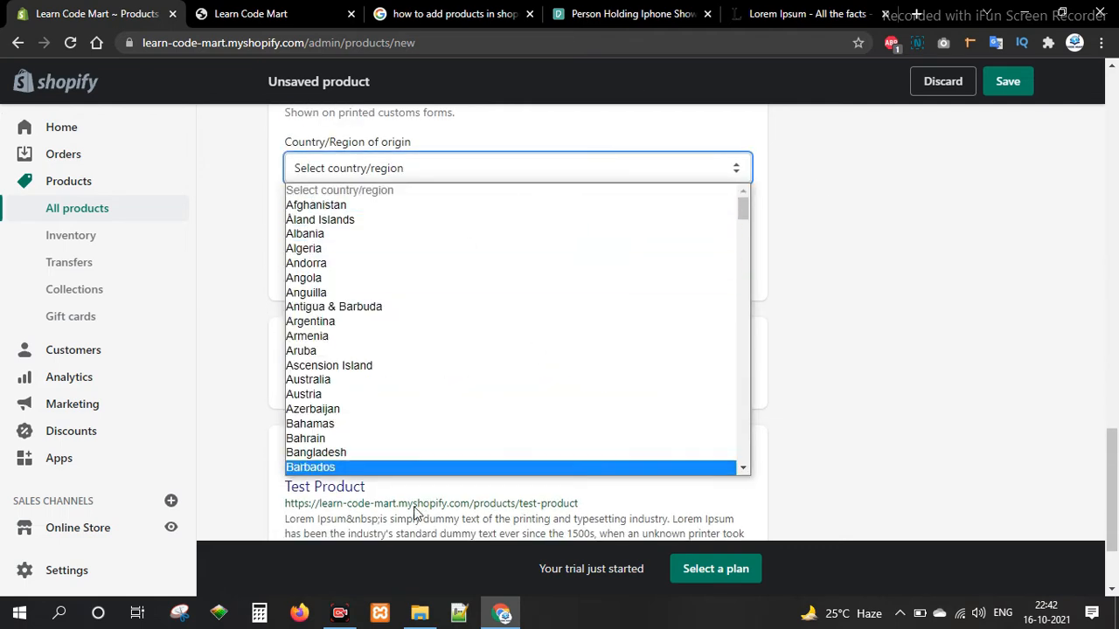
left_click(798, 273)
scroll(780, 277, "up", 2)
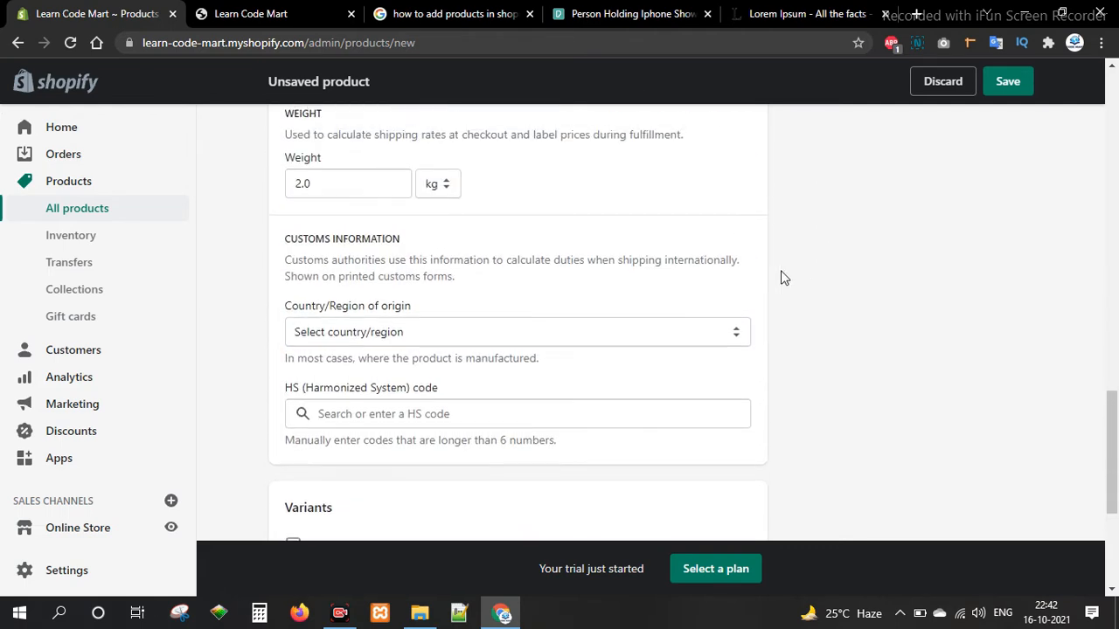
Enable multiple options for the product's variants and add the value "Meduim" to the Size option.
scroll(692, 245, "down", 3)
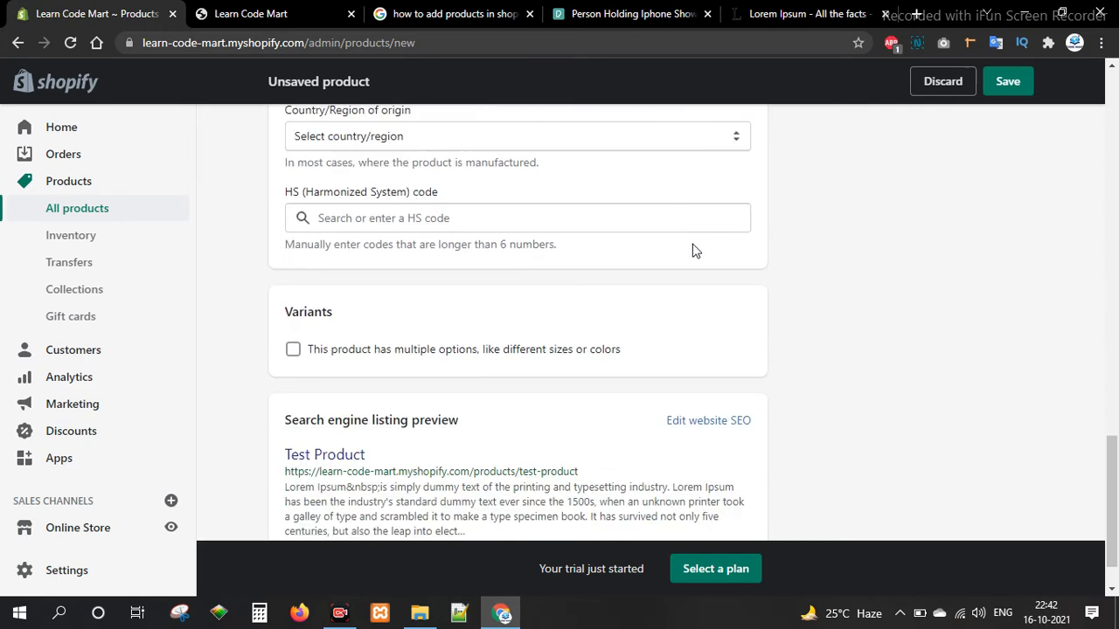
left_click(497, 307)
scroll(722, 270, "down", 3)
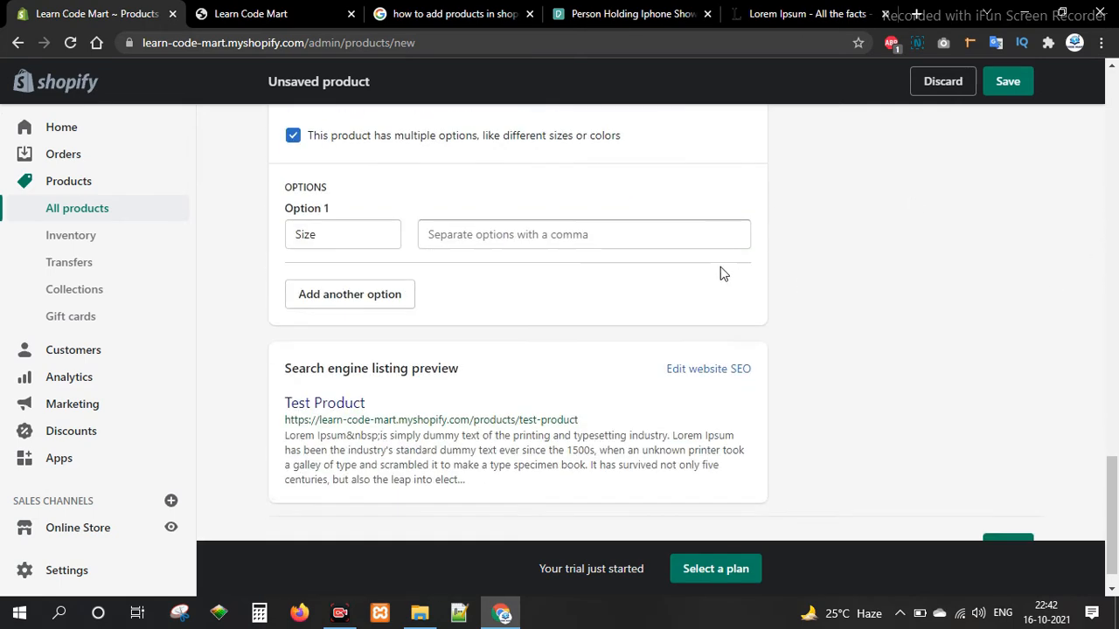
left_click(514, 181)
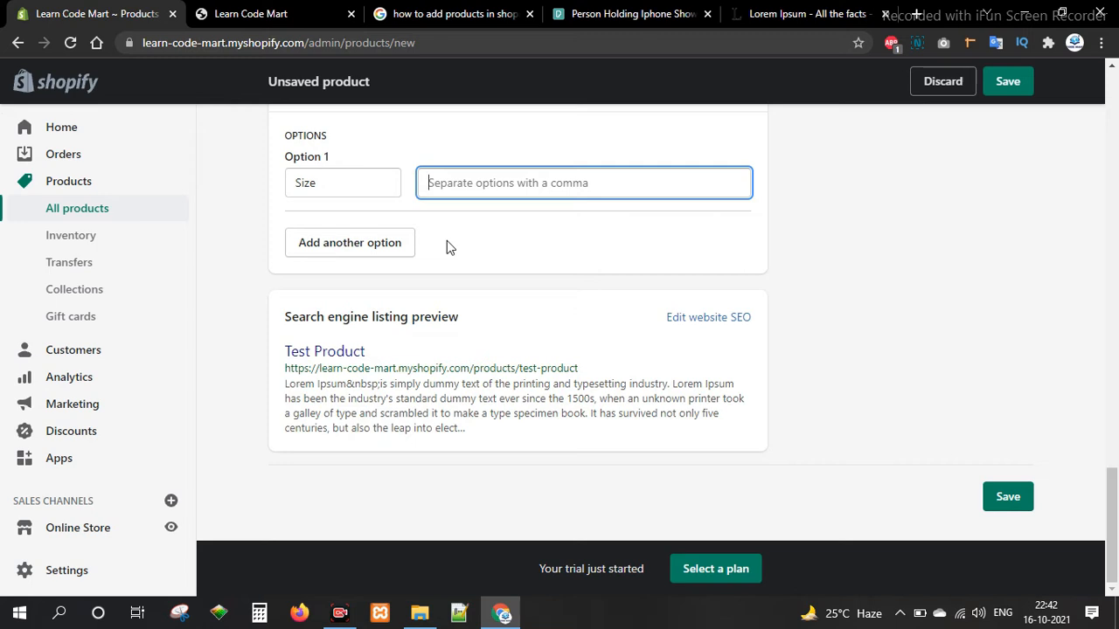
type("M")
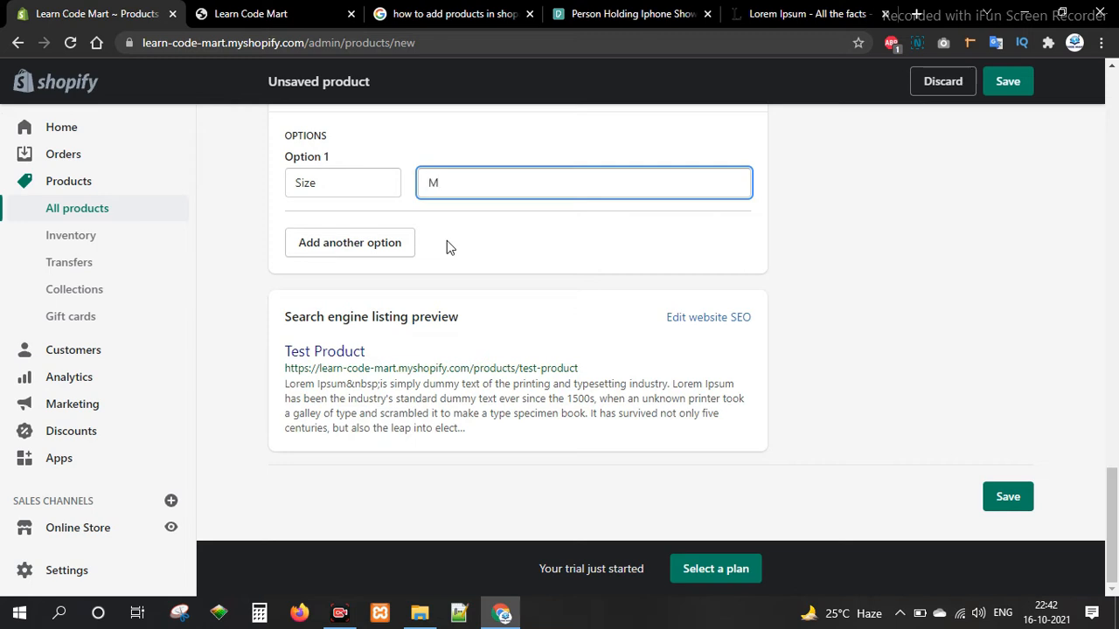
type("eduim")
key("Return")
Add a second variant option, Color, with the value "Yellow".
left_click(376, 261)
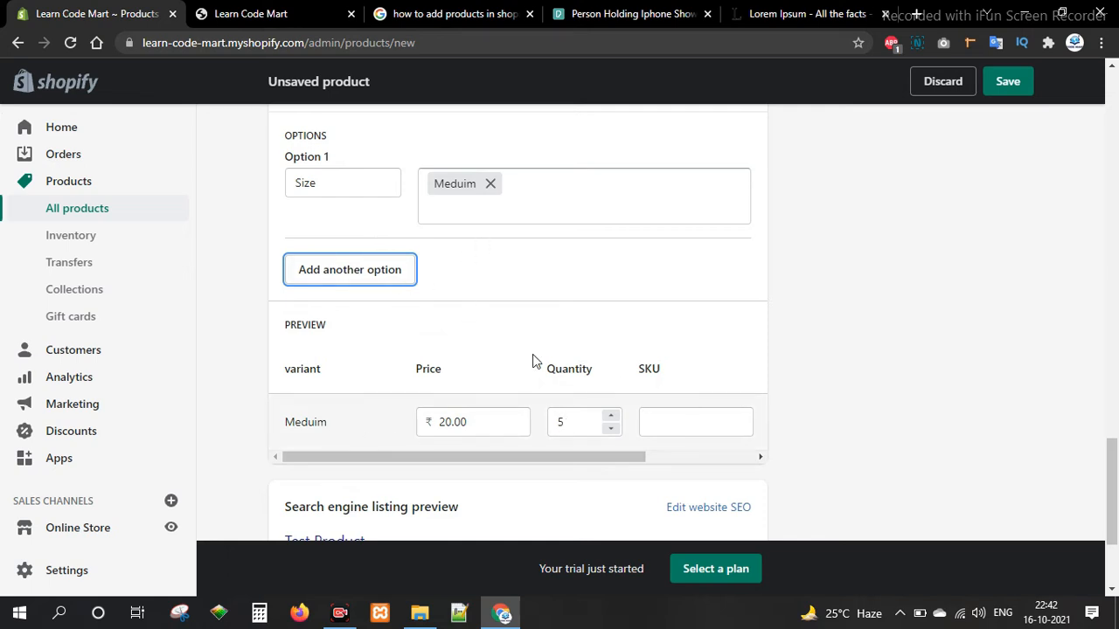
scroll(516, 350, "down", 1)
scroll(656, 297, "up", 3)
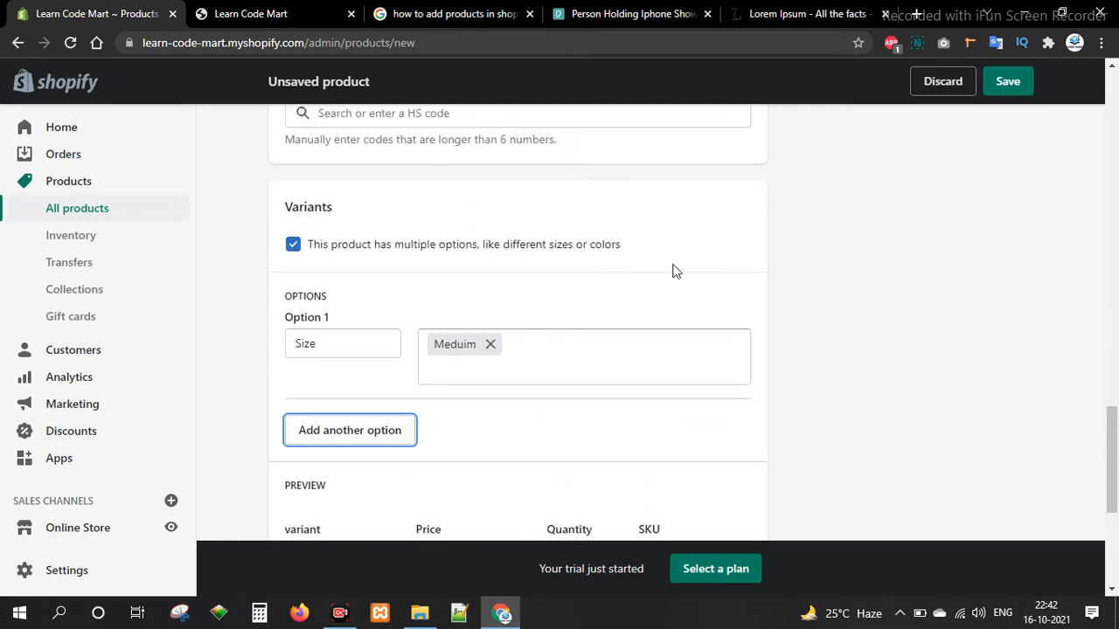
scroll(672, 278, "down", 2)
left_click(360, 276)
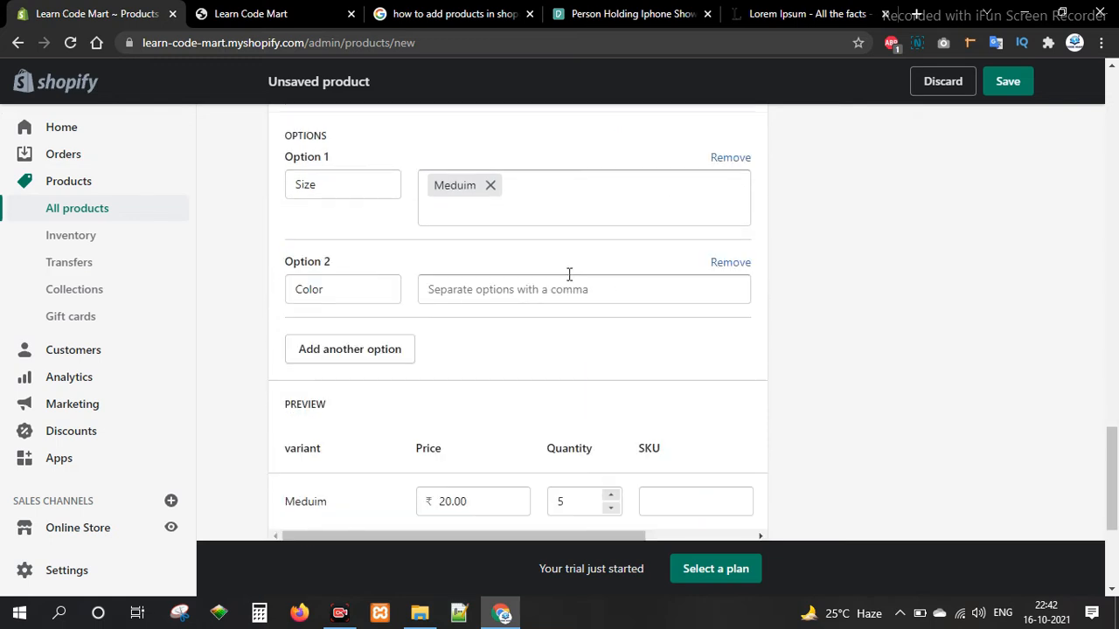
left_click(494, 292)
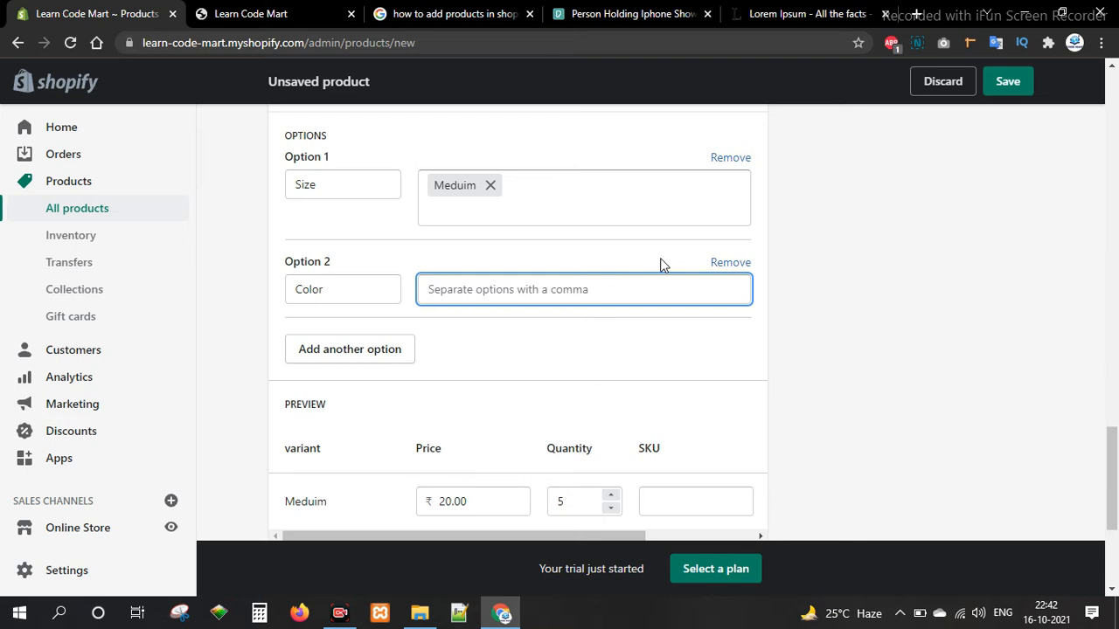
type("Yellow")
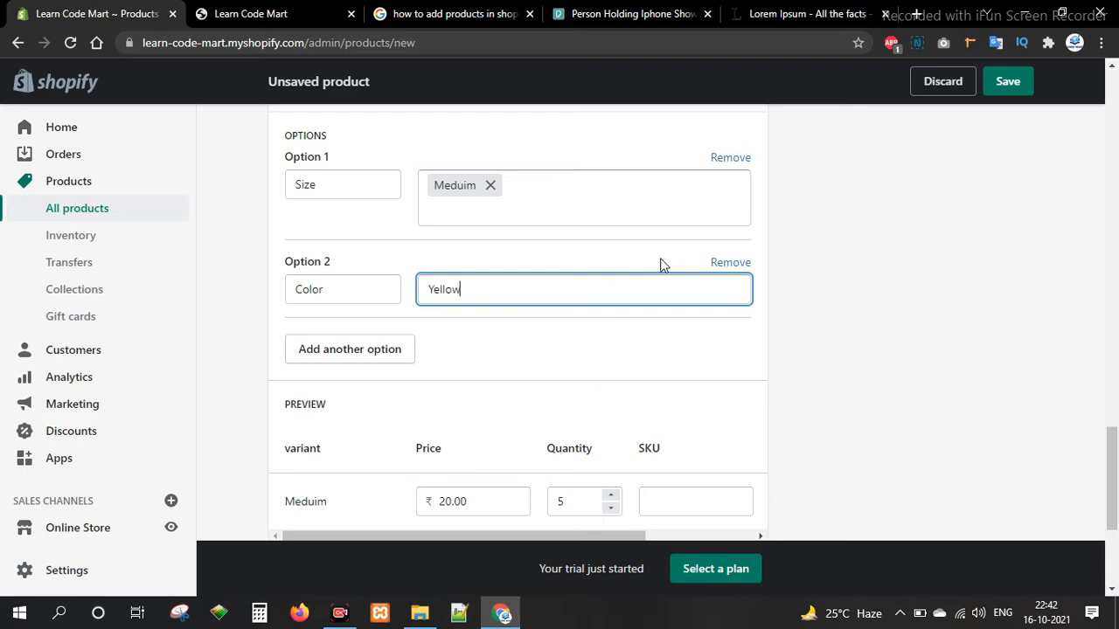
key("Return")
Add a third variant option, Material, leaving its values empty.
left_click(375, 374)
scroll(525, 343, "down", 3)
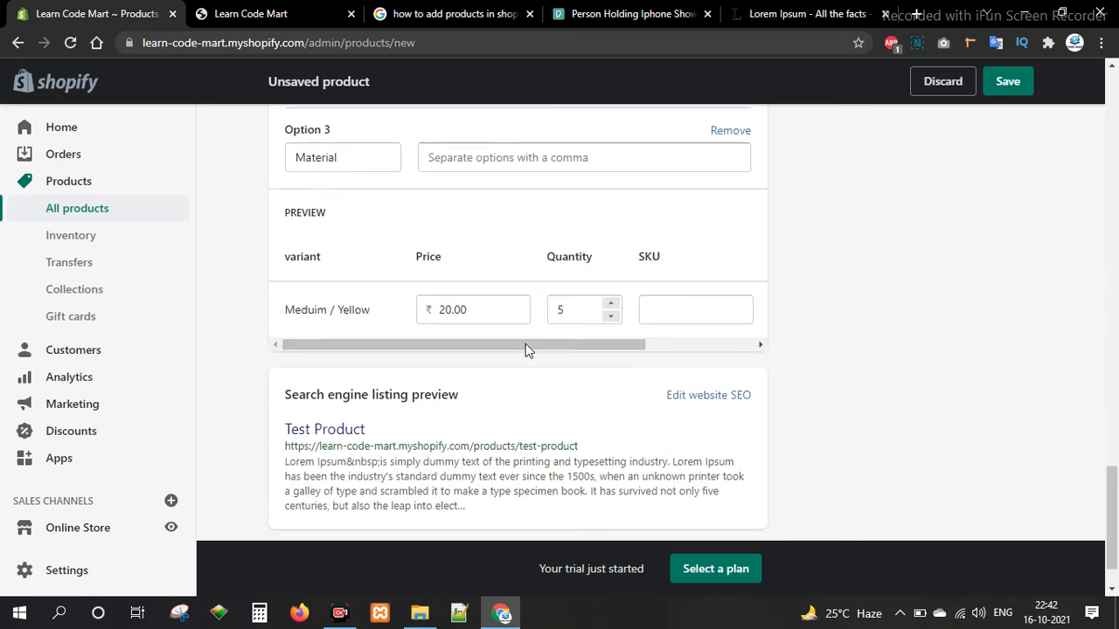
scroll(573, 278, "up", 1)
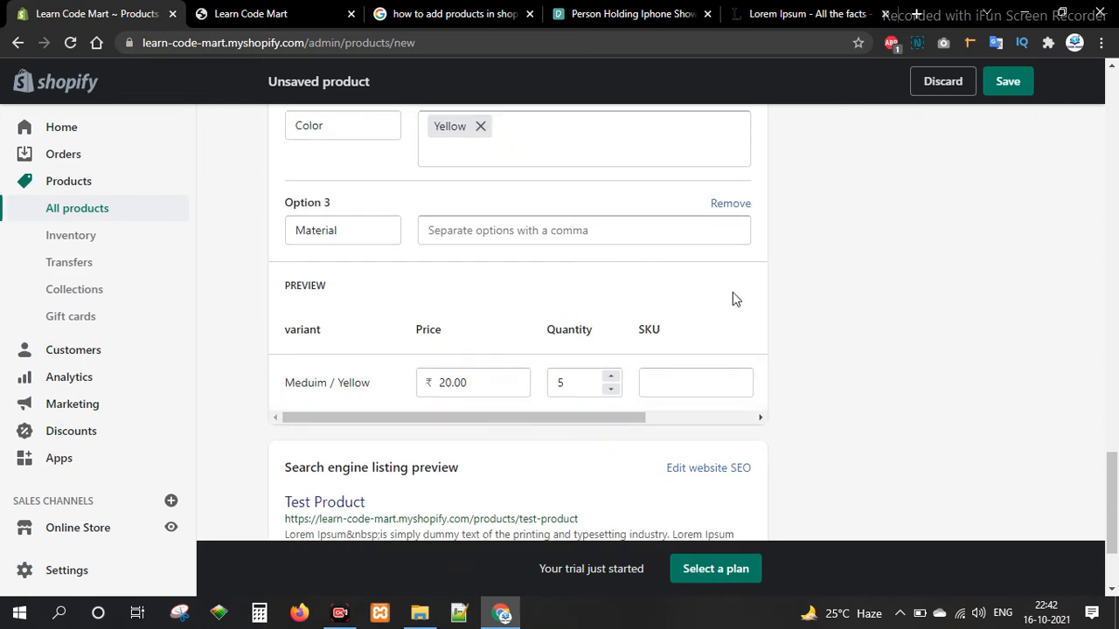
scroll(861, 316, "down", 1)
scroll(861, 317, "down", 1)
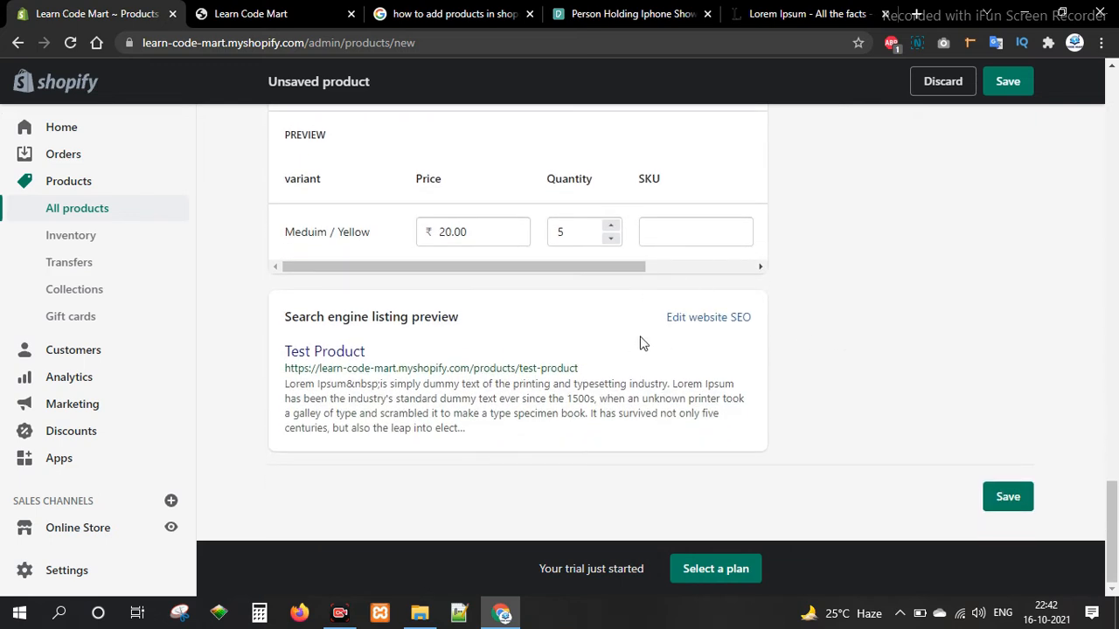
Open the search engine listing for editing and set the product's URL handle to "new".
left_click(696, 324)
scroll(735, 340, "down", 2)
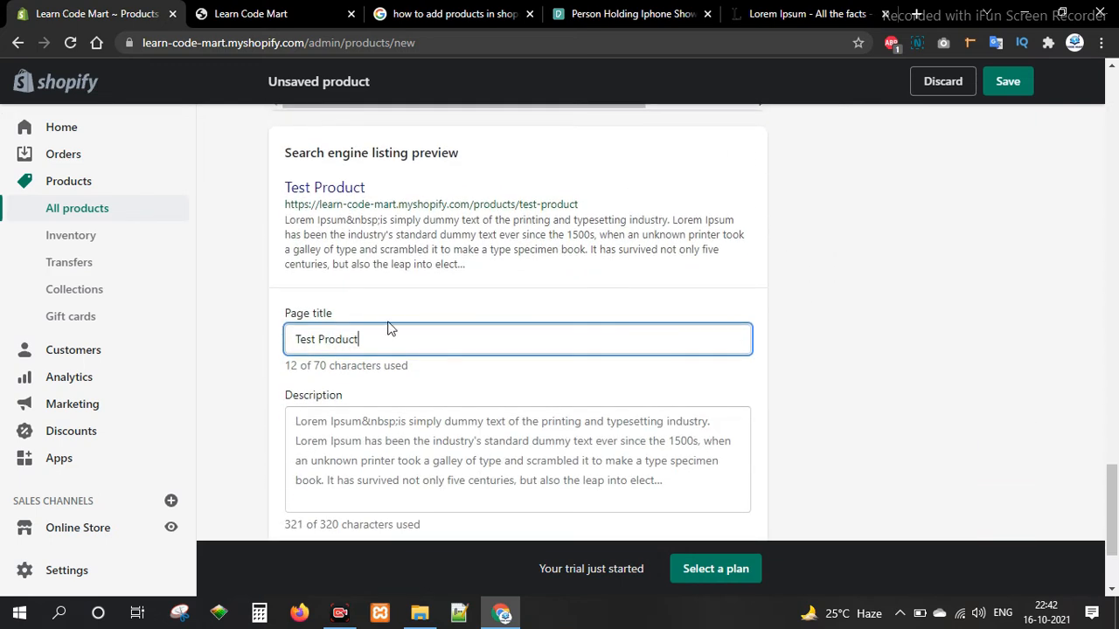
left_click_drag(400, 339, 296, 339)
double_click(479, 428)
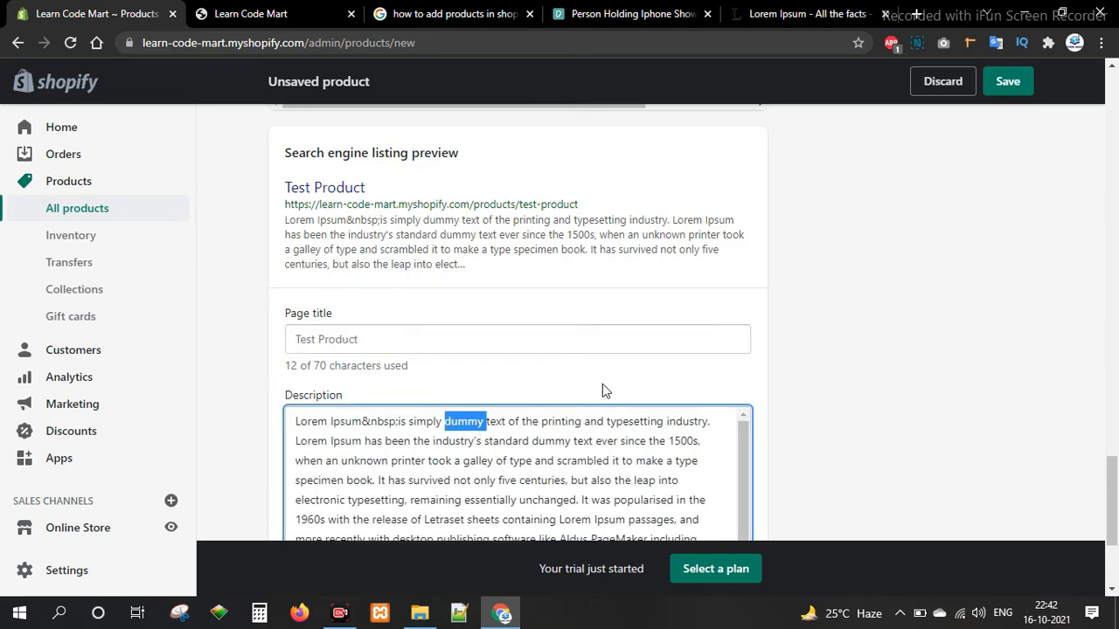
scroll(813, 239, "down", 3)
left_click(669, 422)
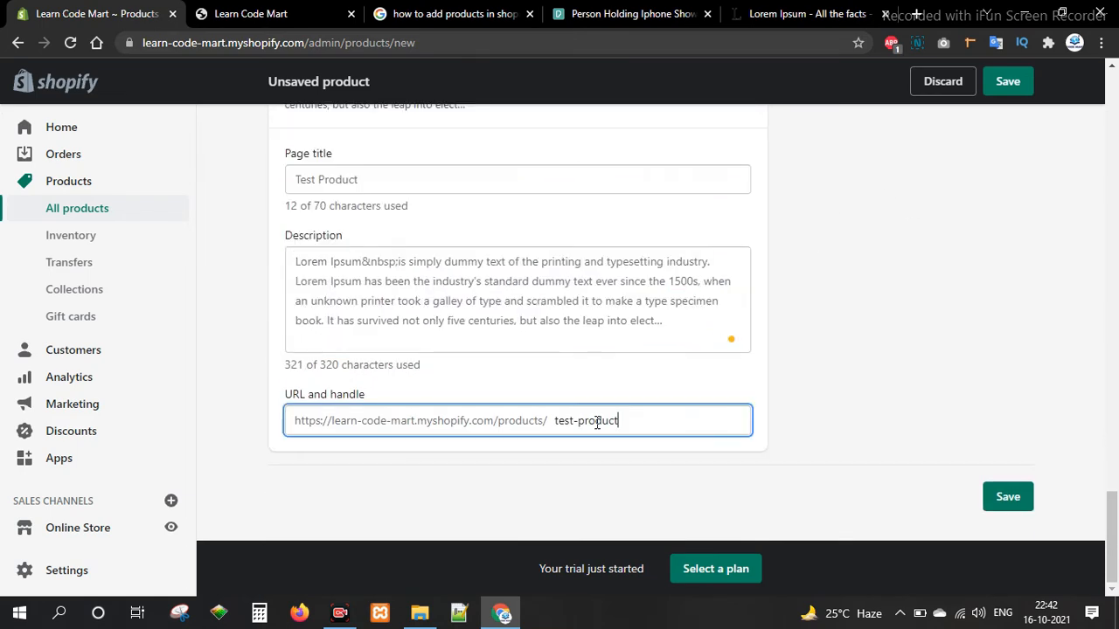
left_click_drag(556, 420, 627, 417)
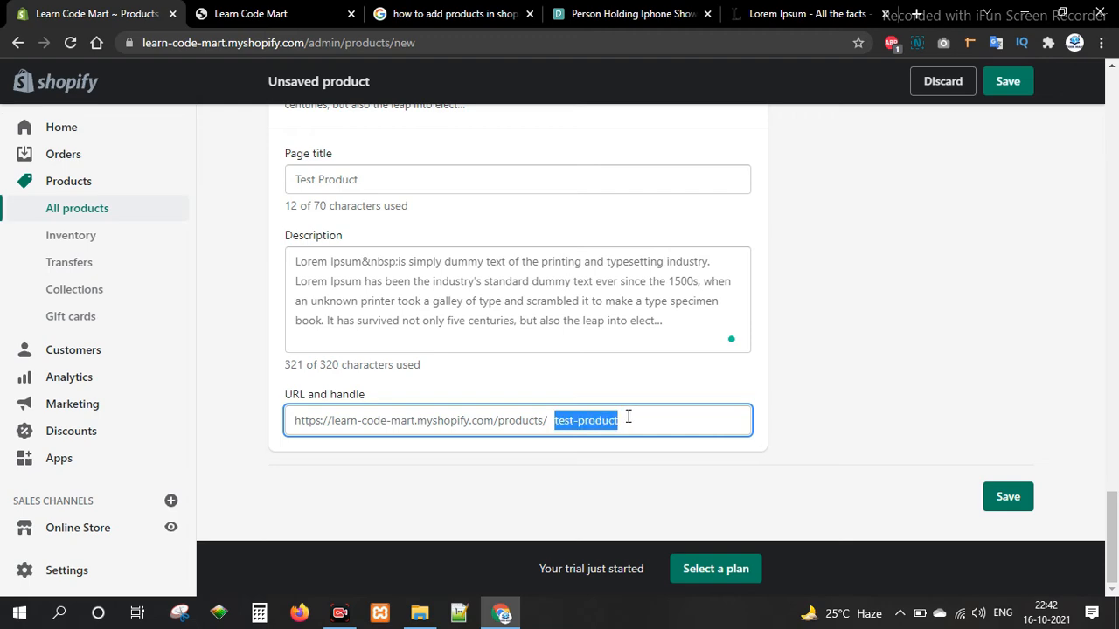
type("ne")
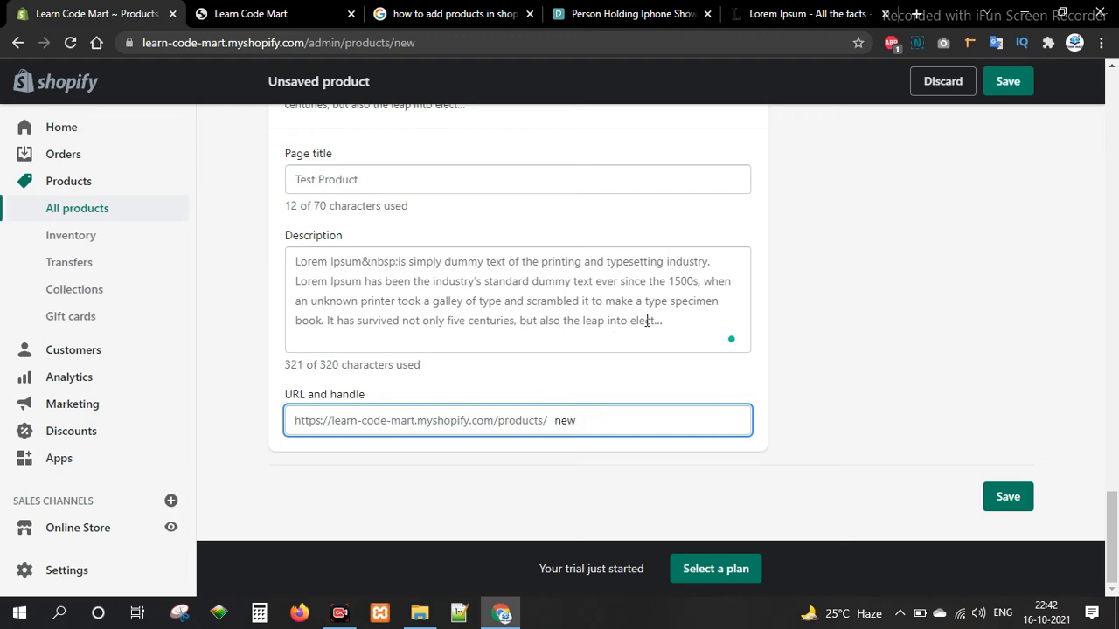
type("w")
left_click(897, 364)
View the available theme templates for the product in the online store settings.
scroll(897, 364, "down", 10)
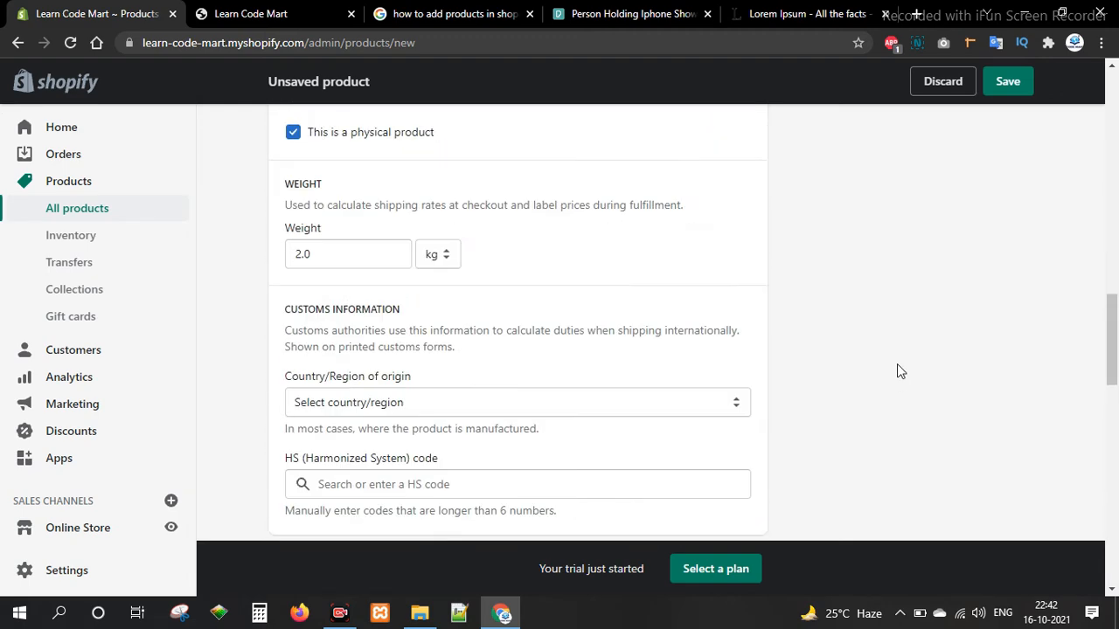
scroll(897, 363, "up", 2)
left_click_drag(1113, 312, 1113, 216)
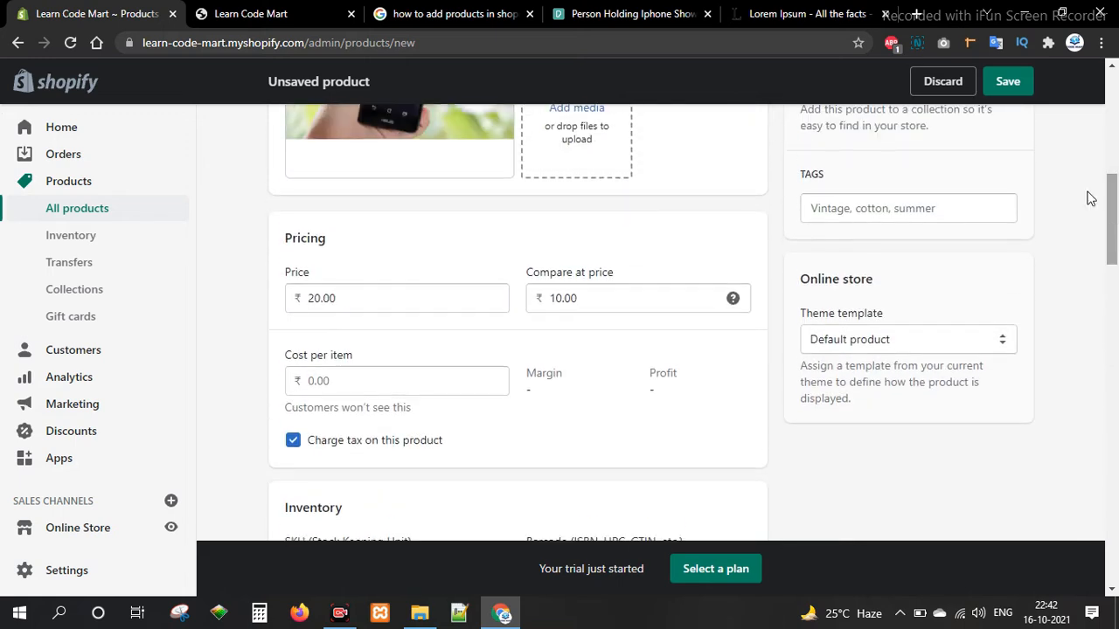
left_click(929, 335)
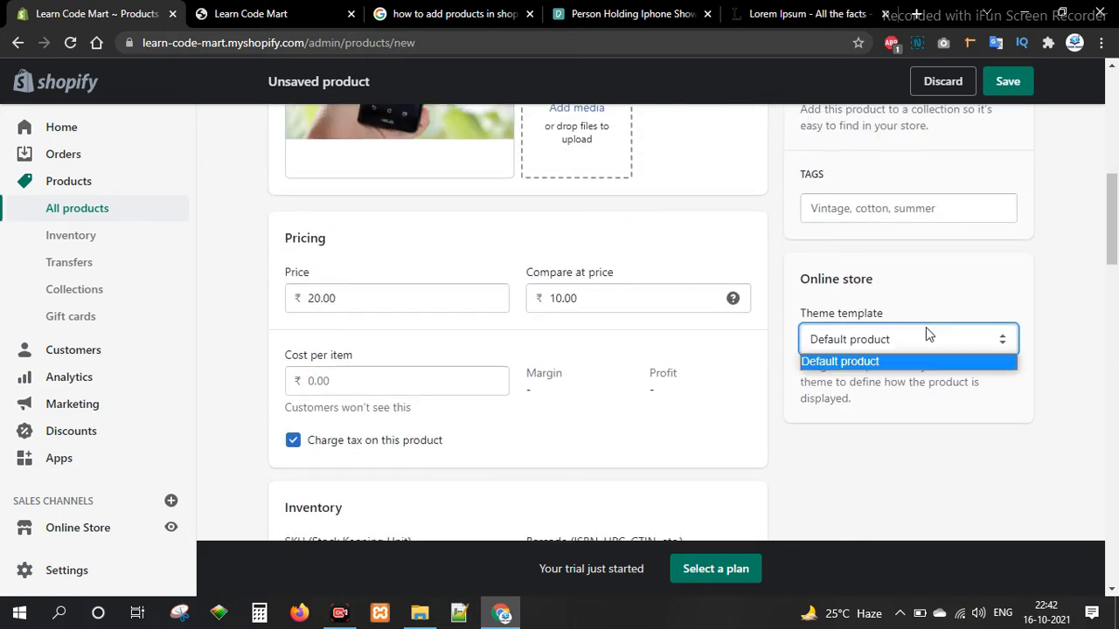
left_click(1026, 255)
Add the tag "TagsCustom" and assign the product to the Home page collection.
scroll(1024, 257, "up", 3)
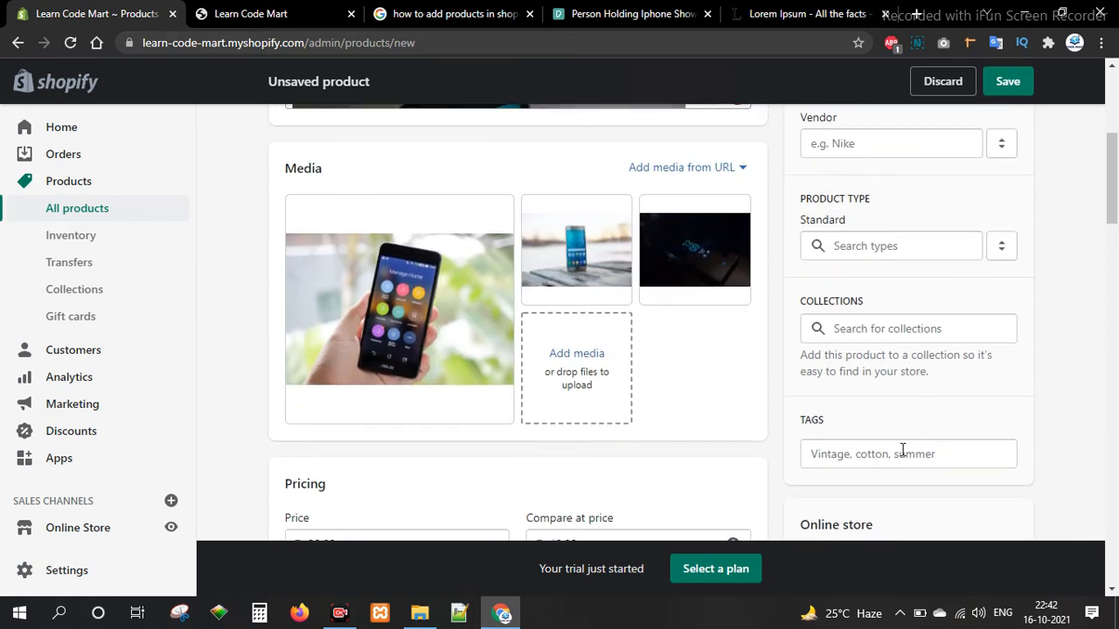
left_click(902, 451)
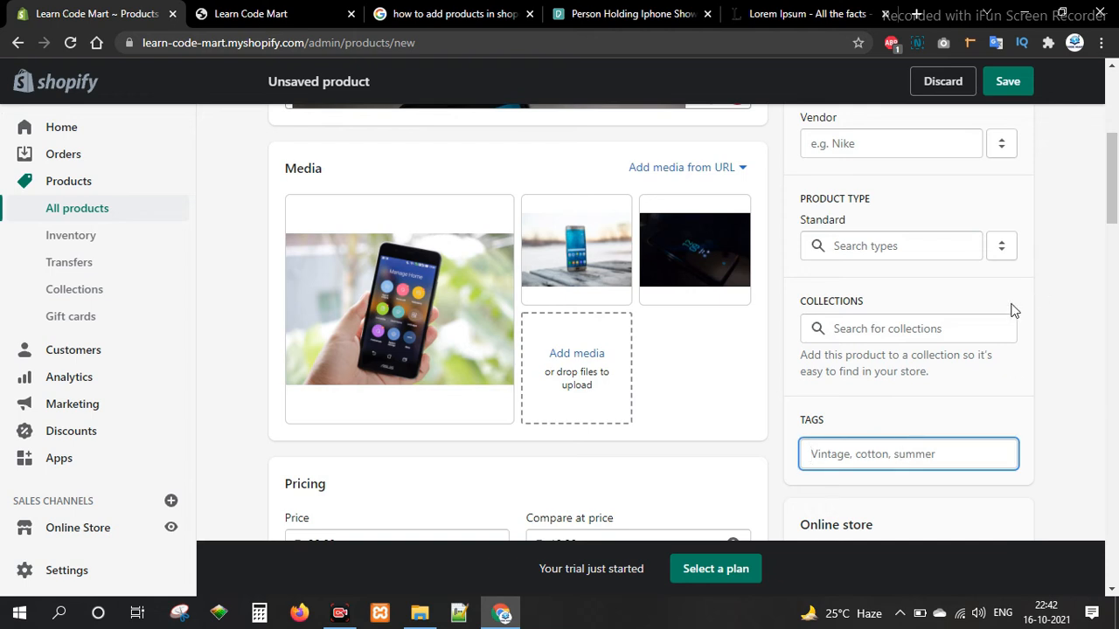
type("TagsCustom")
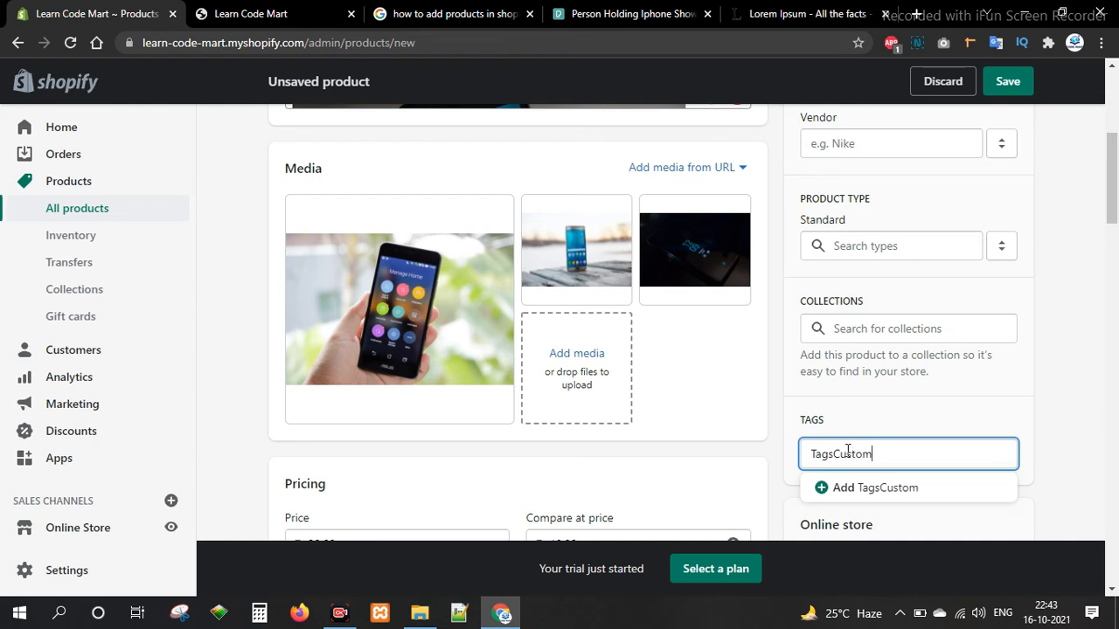
left_click(826, 490)
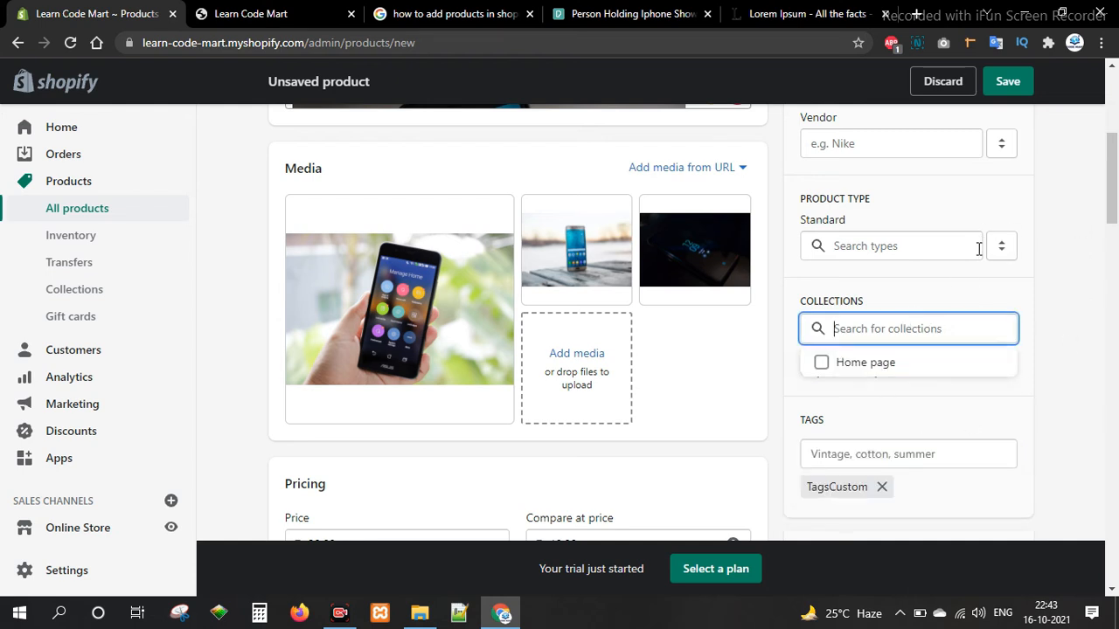
left_click(874, 366)
left_click(1026, 288)
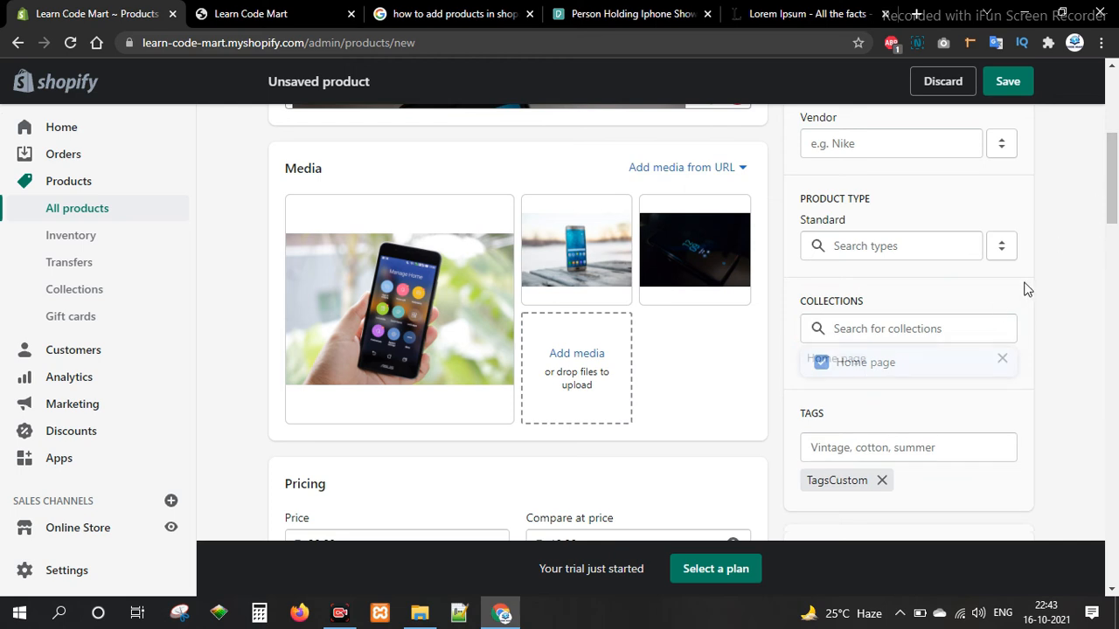
Look at the standard product type choices and the vendor field in the product's organization details.
left_click(891, 245)
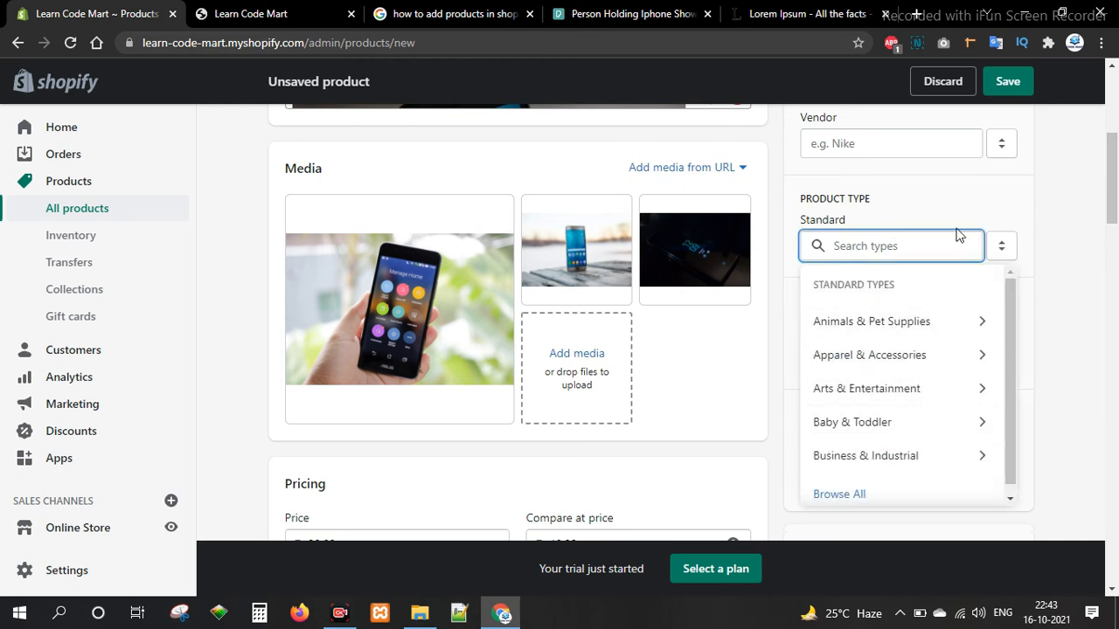
scroll(952, 210, "up", 2)
left_click(883, 304)
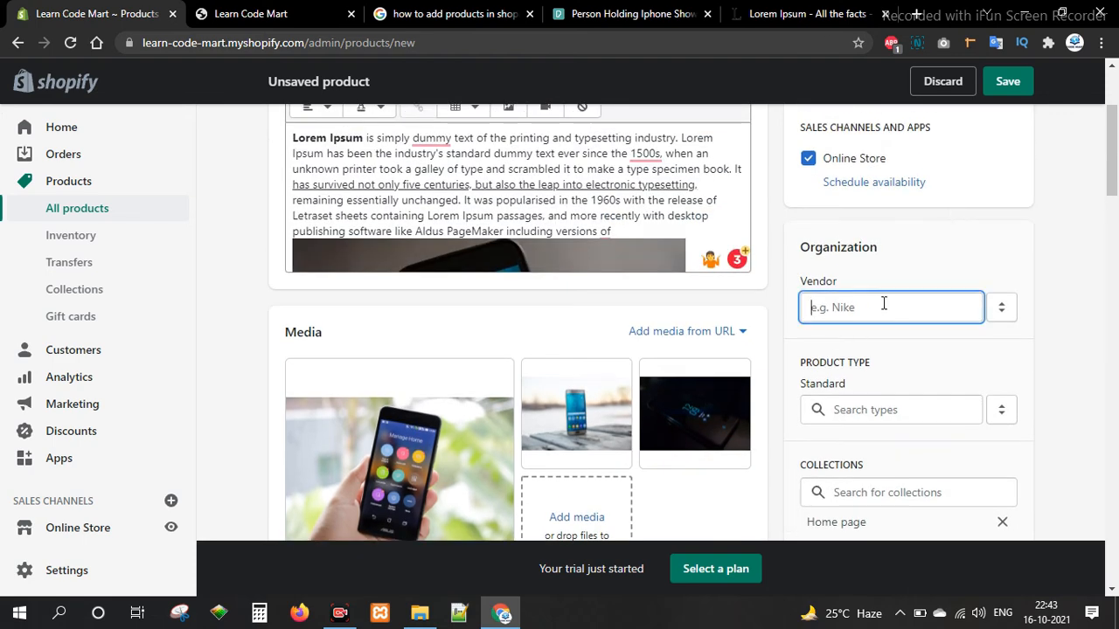
Set the product status to Active and try to save the product.
scroll(878, 204, "up", 2)
left_click(870, 200)
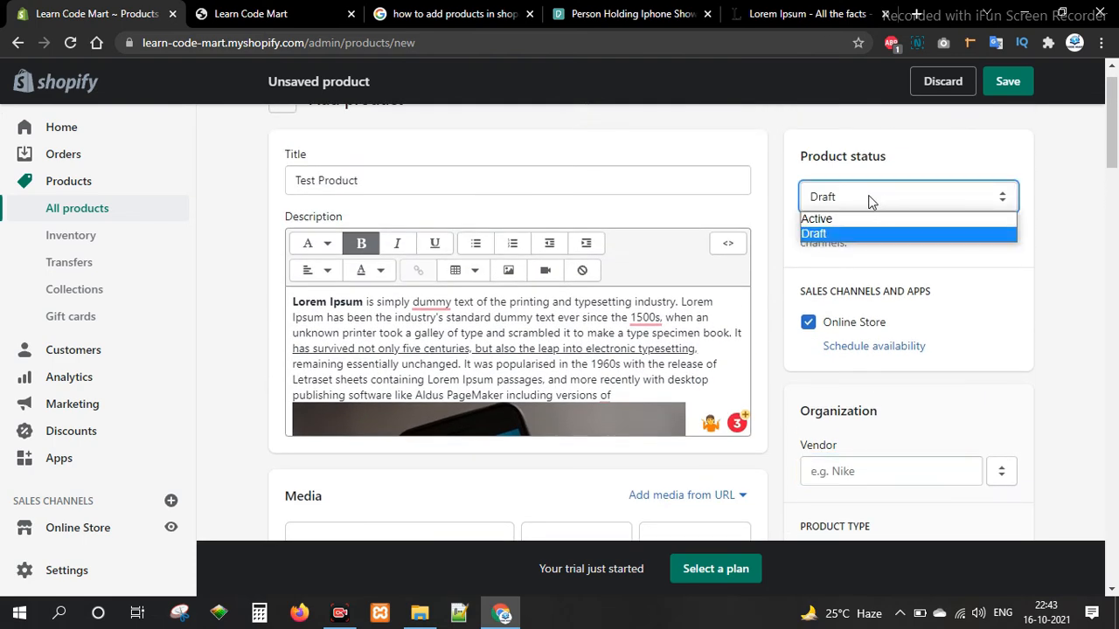
left_click(852, 219)
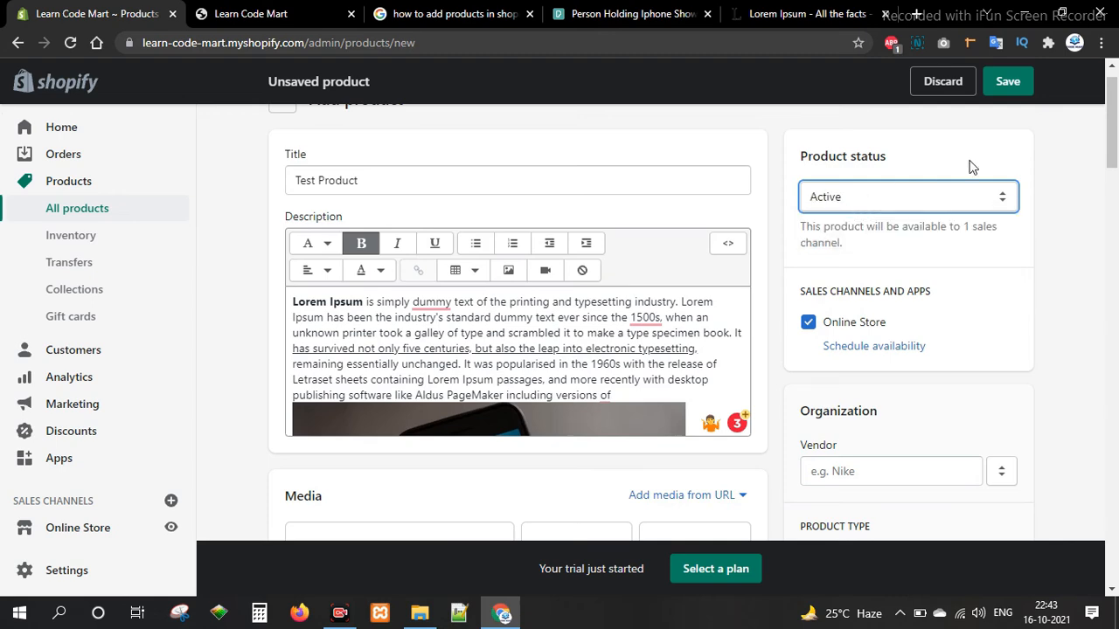
scroll(960, 223, "up", 1)
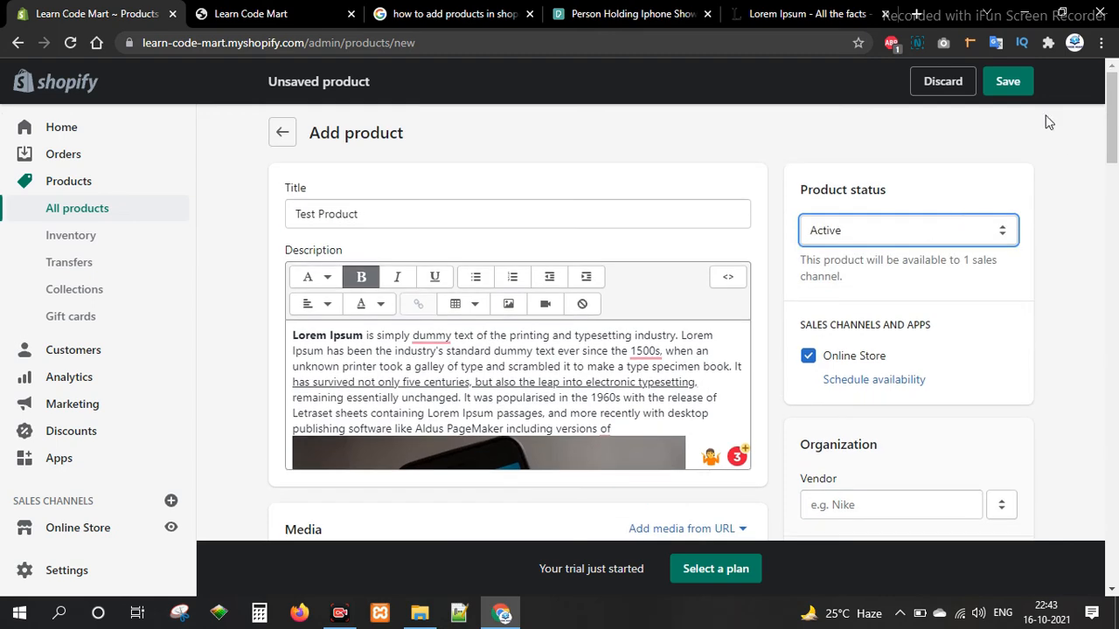
left_click(1007, 82)
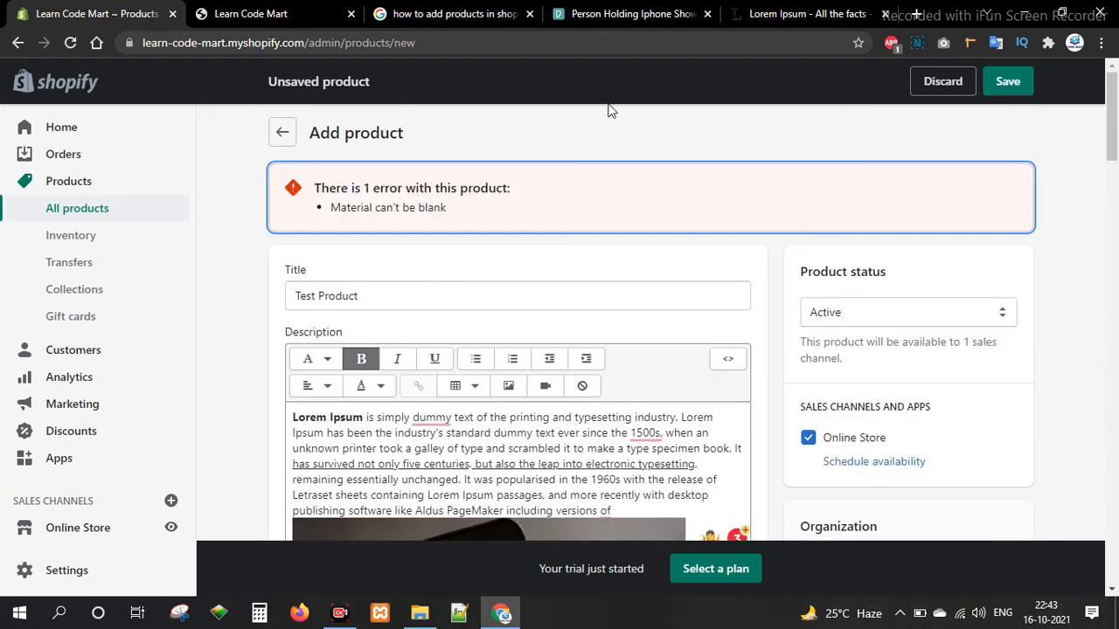
left_click_drag(331, 208, 433, 209)
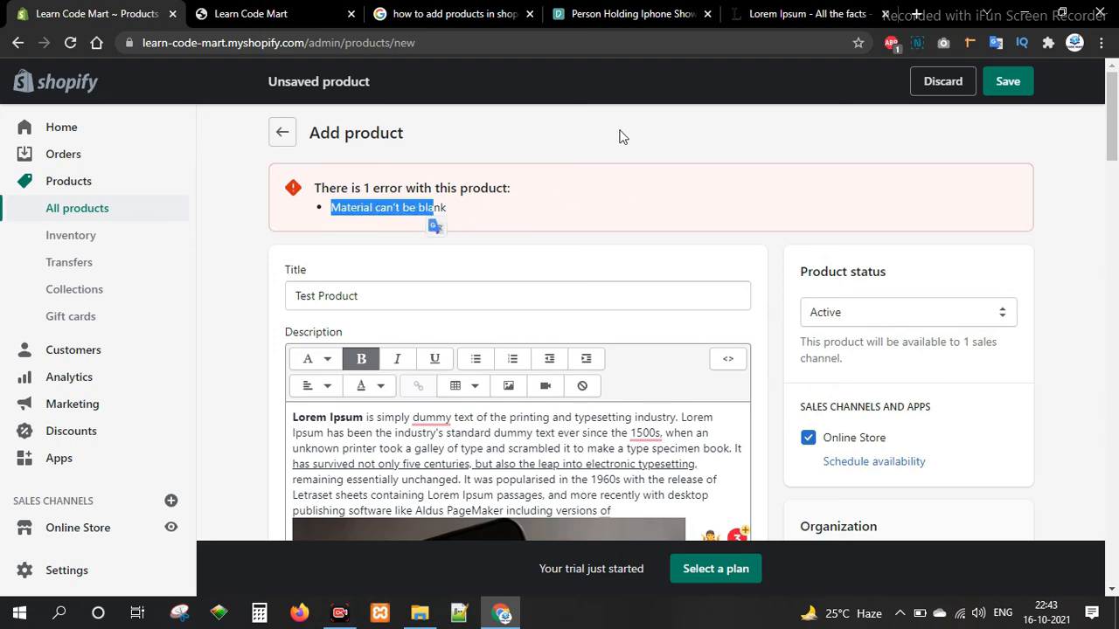
Remove the empty Material option from the product's variants and save the product.
scroll(503, 297, "down", 10)
scroll(504, 346, "down", 3)
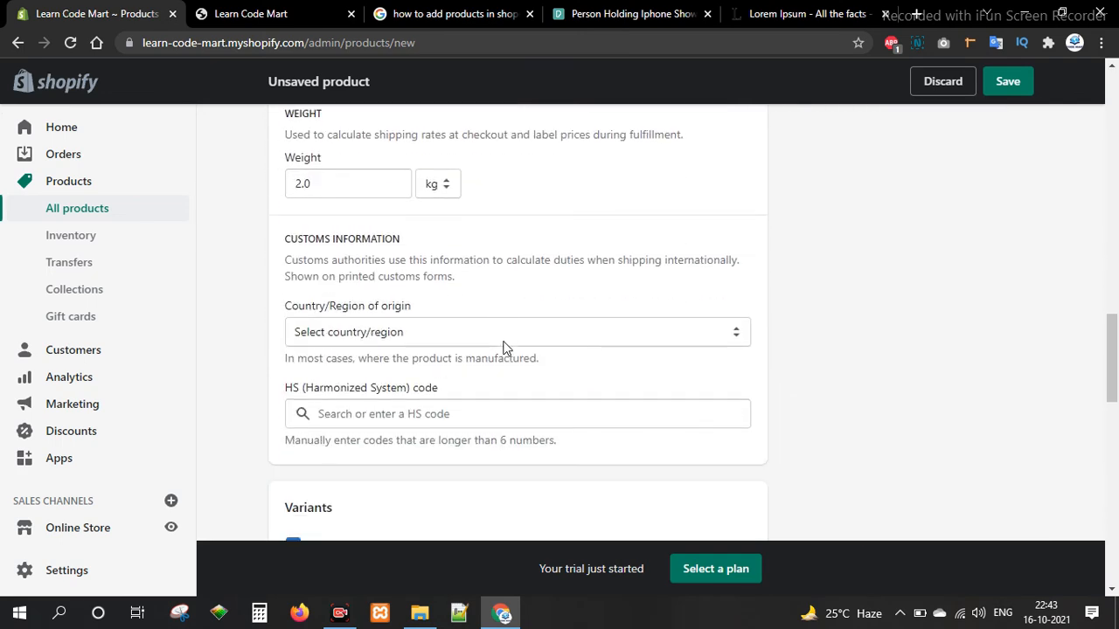
scroll(504, 347, "down", 6)
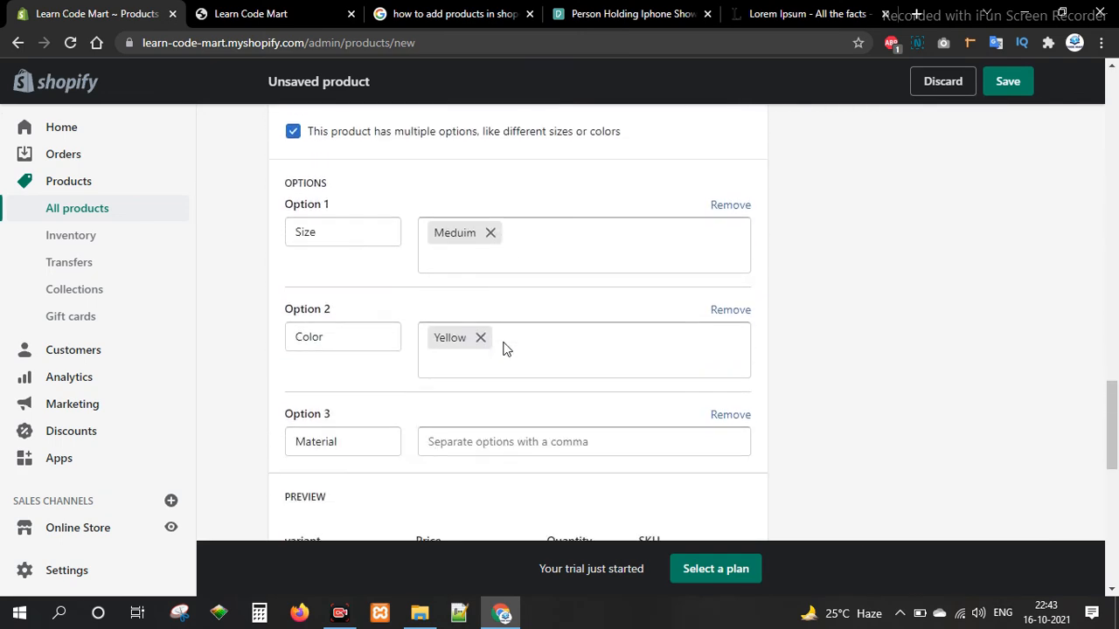
left_click(512, 370)
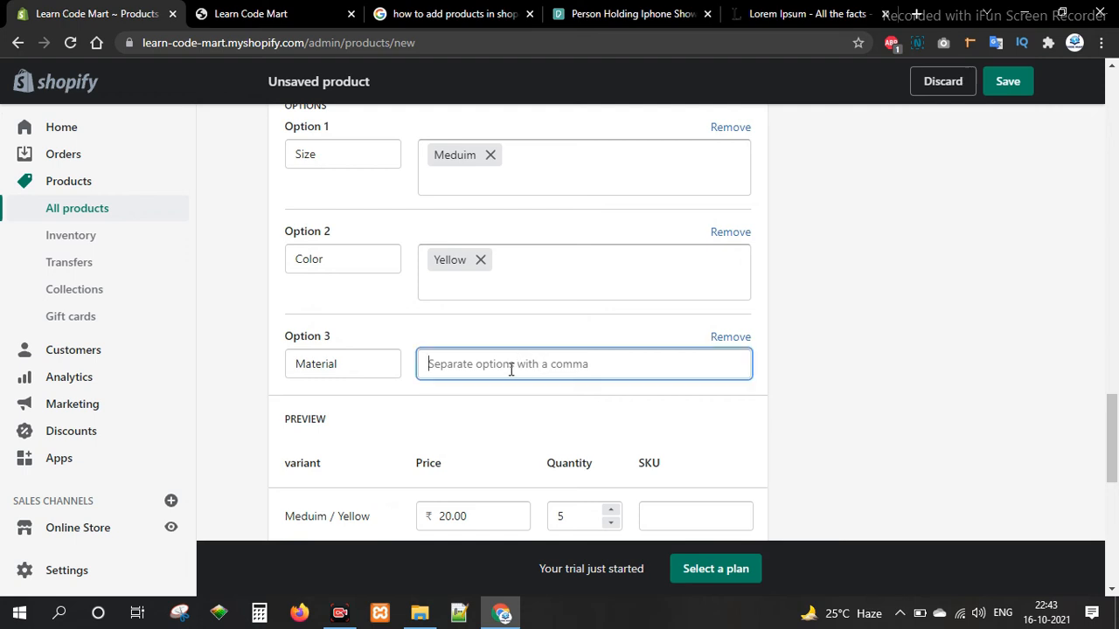
left_click(719, 335)
left_click(1008, 87)
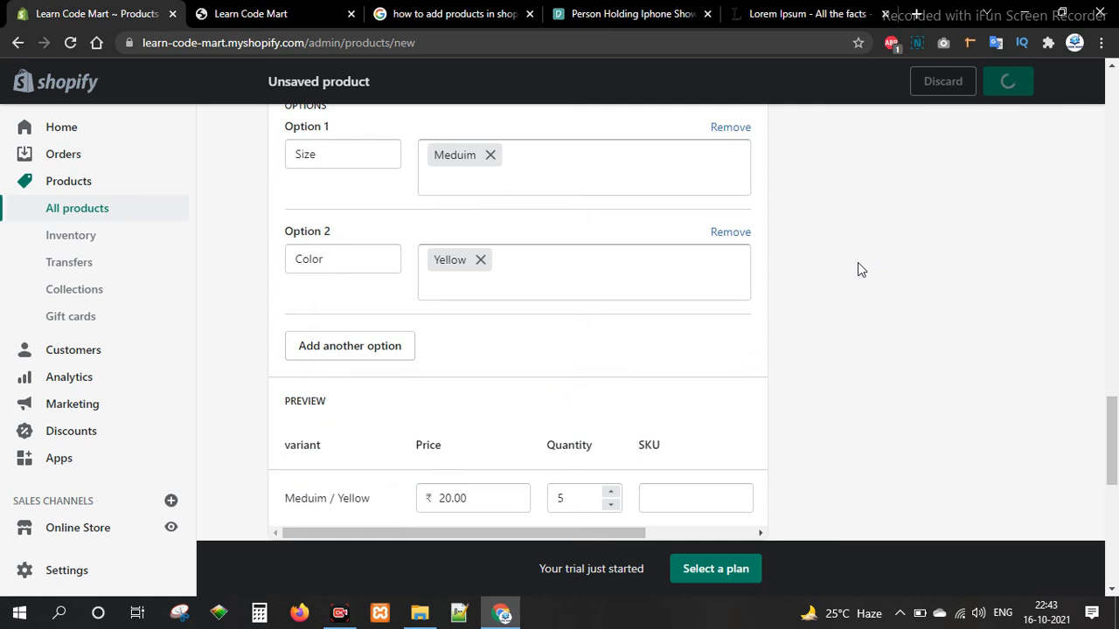
scroll(739, 420, "down", 4)
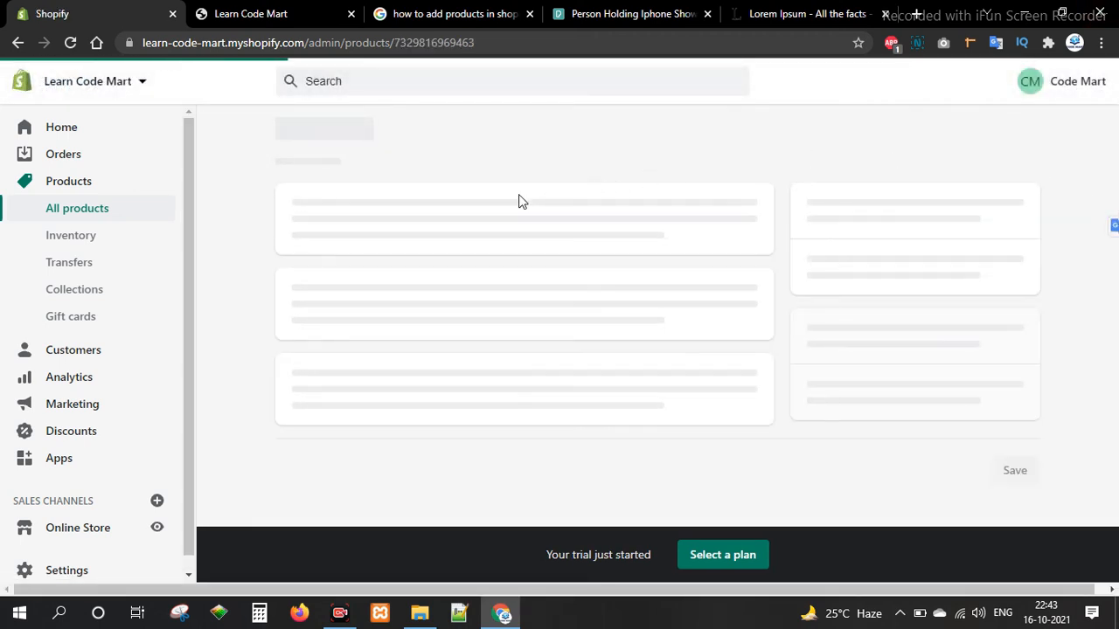
left_click(677, 260)
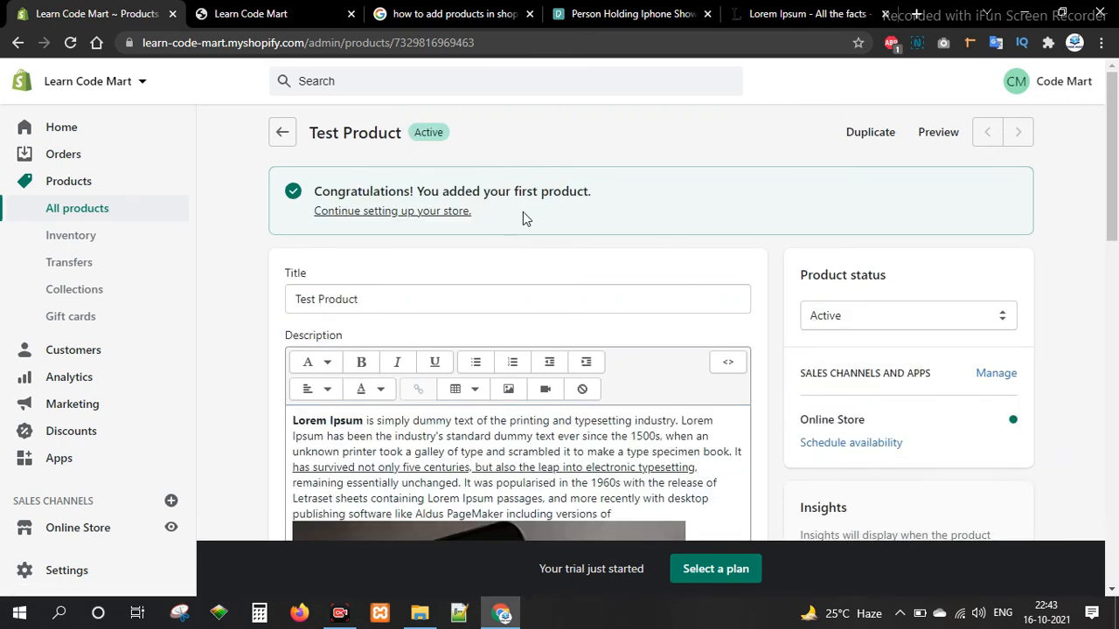
left_click_drag(591, 192, 323, 186)
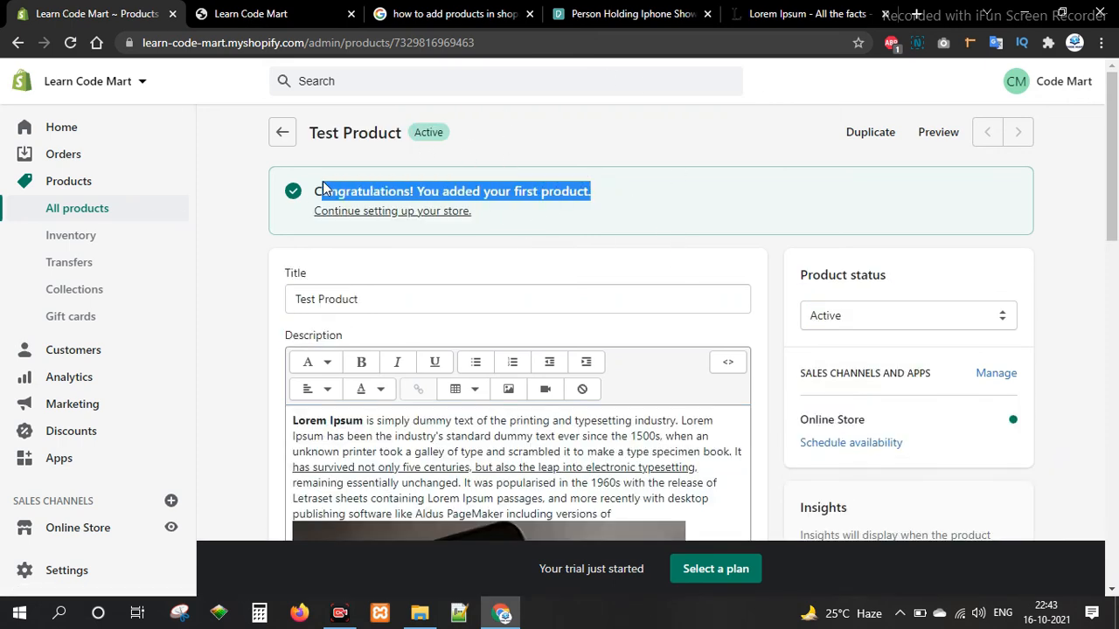
Open the storefront preview of the product and examine its gallery, an enlarged view of the dark phone photo, and its description.
left_click(933, 132)
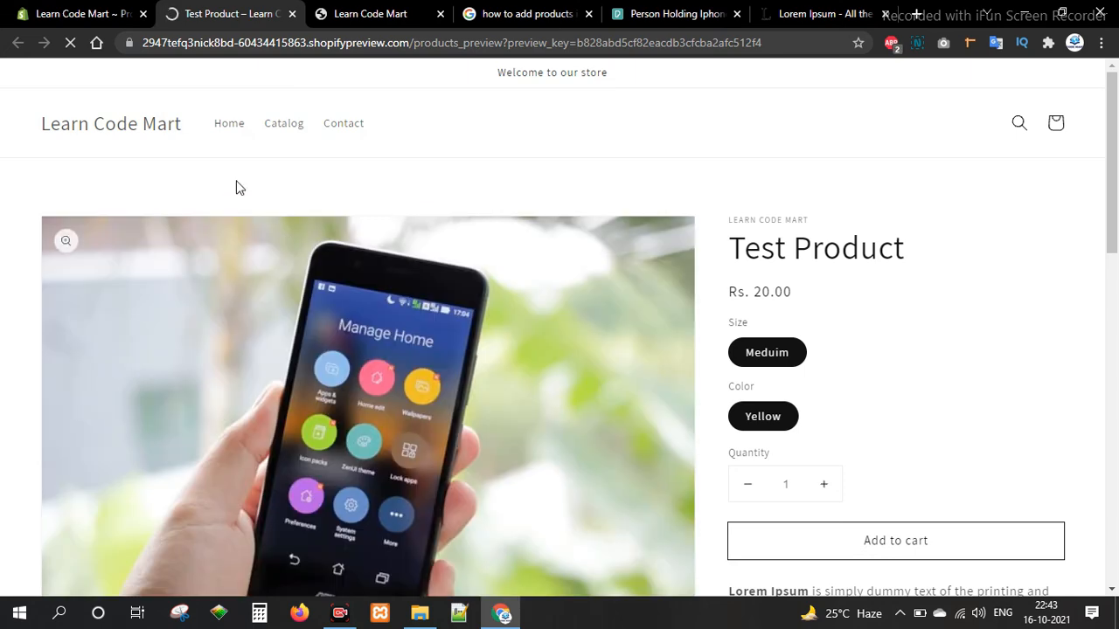
scroll(454, 207, "down", 3)
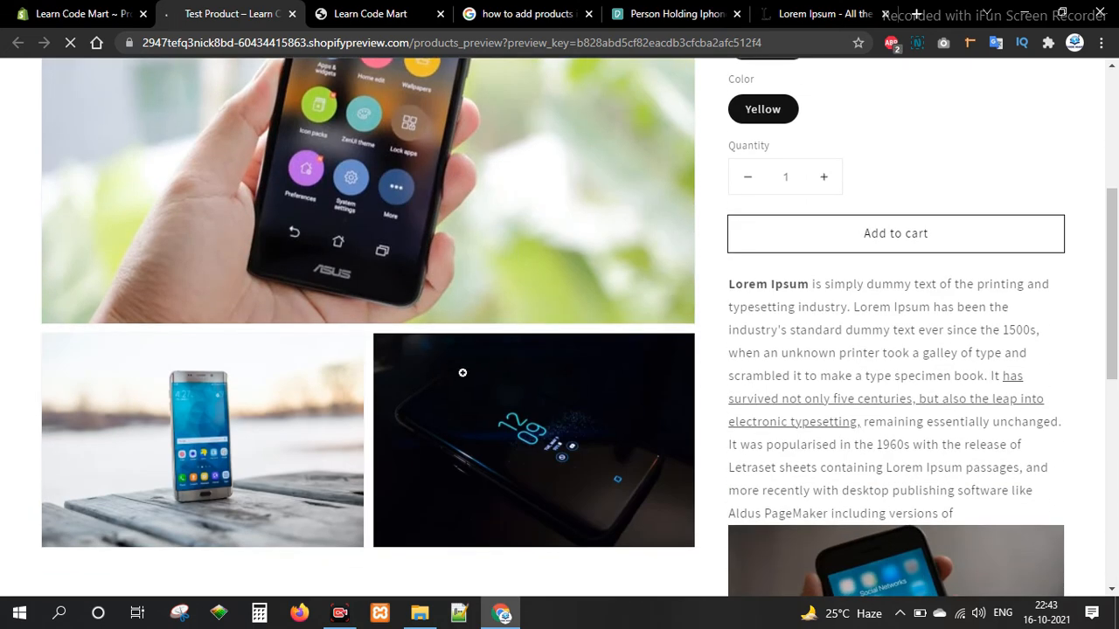
left_click(541, 392)
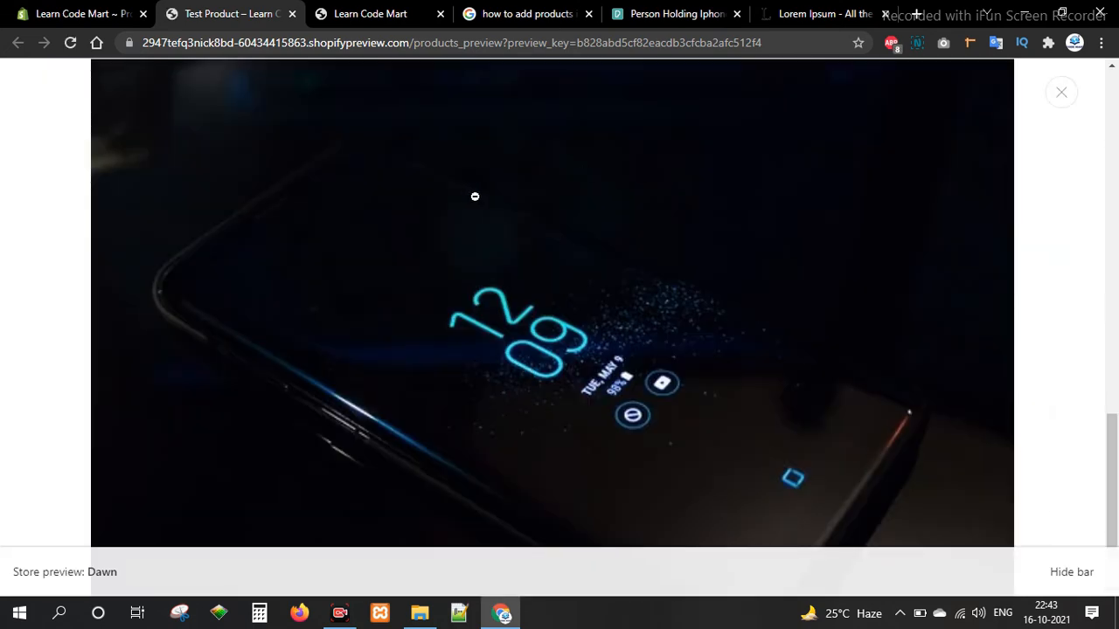
left_click(1061, 92)
scroll(787, 154, "down", 3)
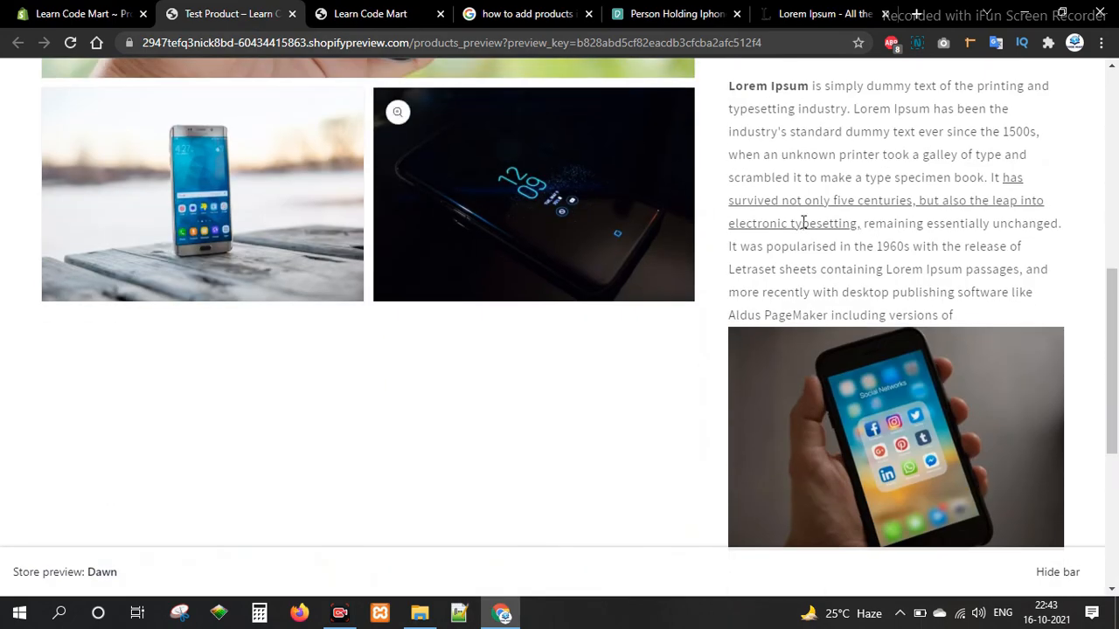
scroll(918, 218, "down", 4)
scroll(525, 258, "up", 5)
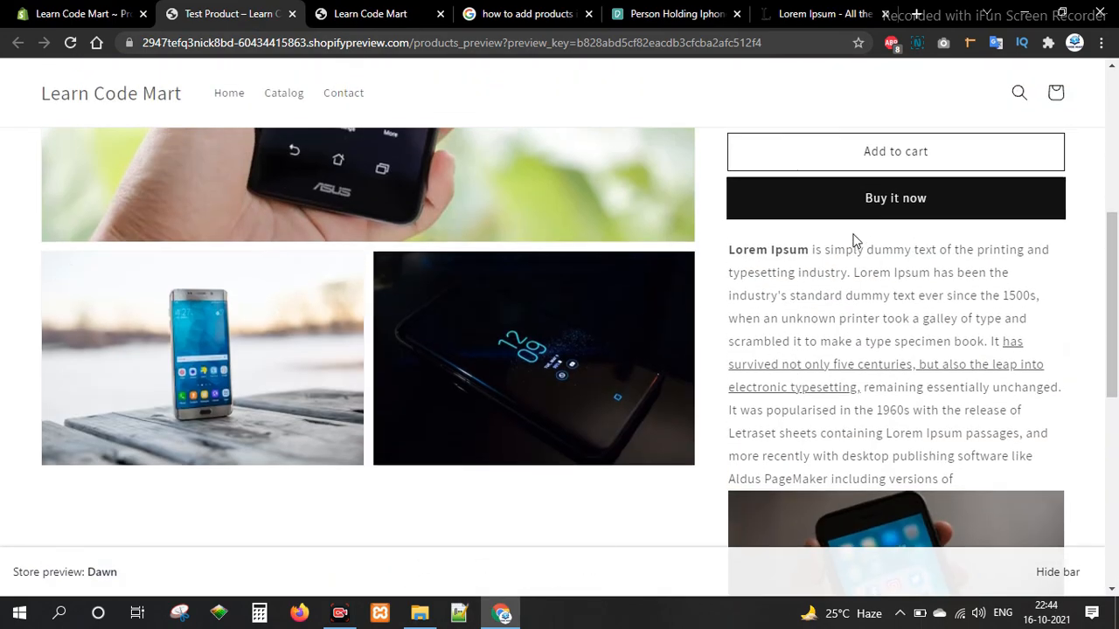
Increase the order quantity to 3 on the product preview page and review the product details.
scroll(506, 162, "up", 2)
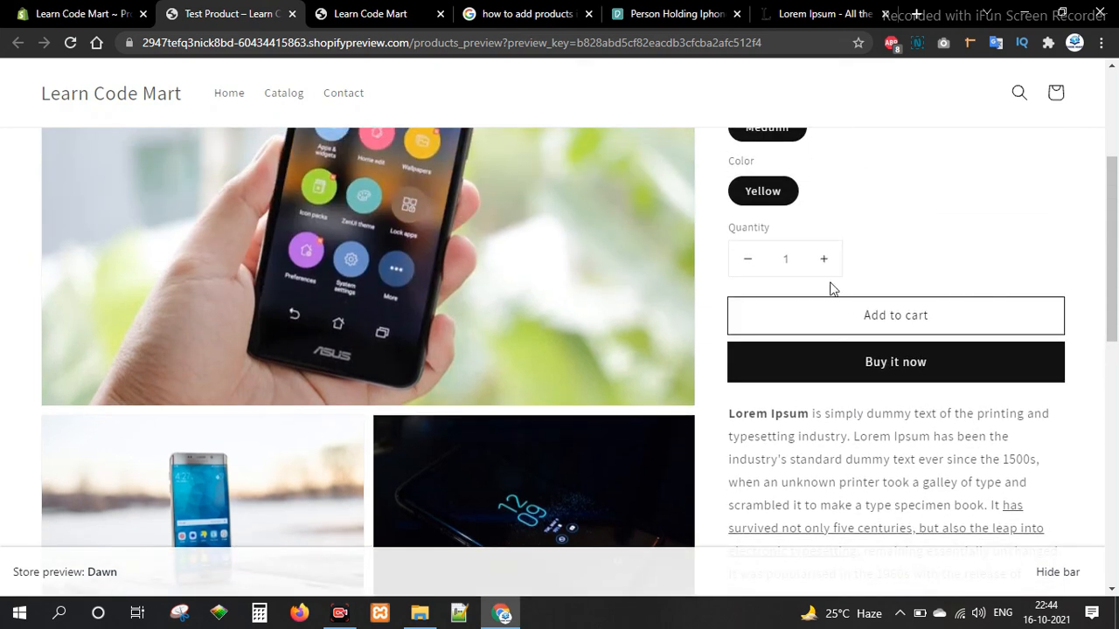
left_click(824, 259)
left_click(823, 259)
scroll(836, 253, "up", 3)
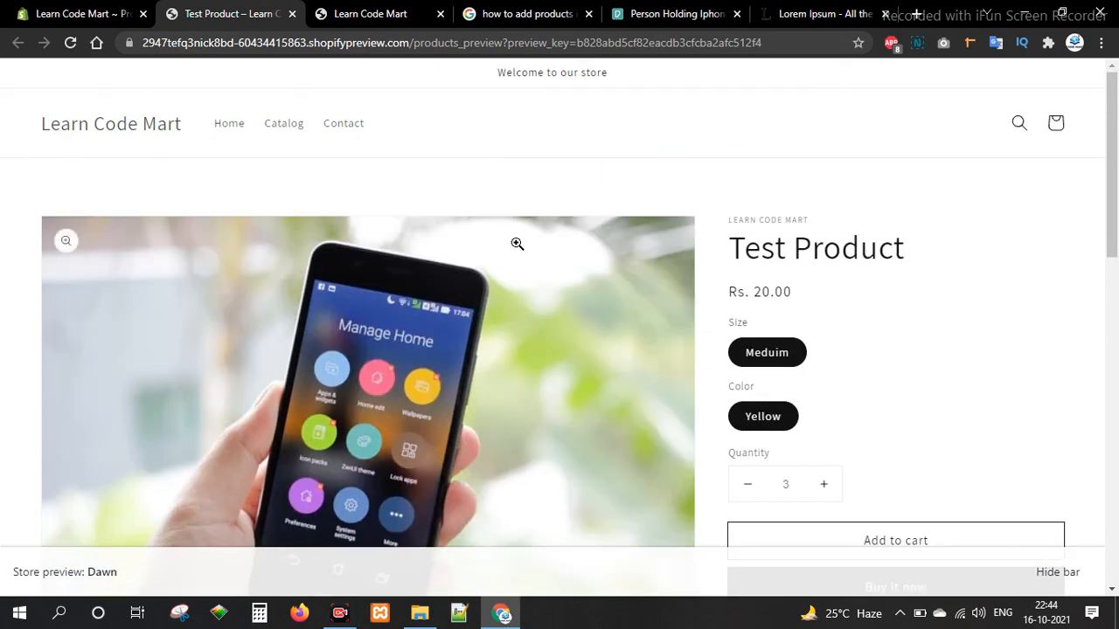
scroll(262, 313, "down", 2)
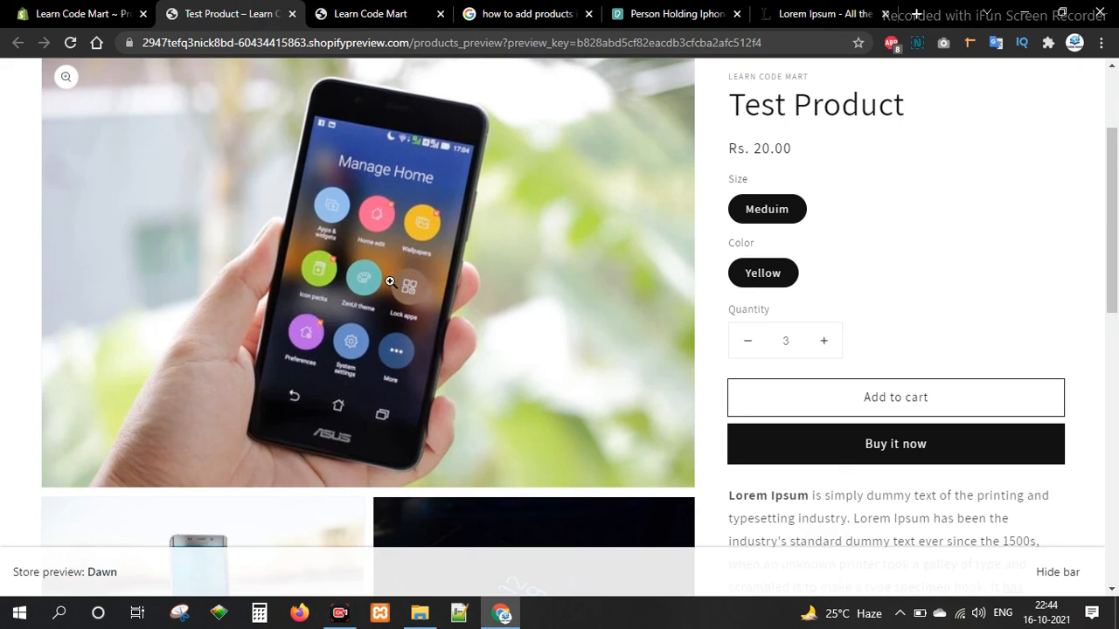